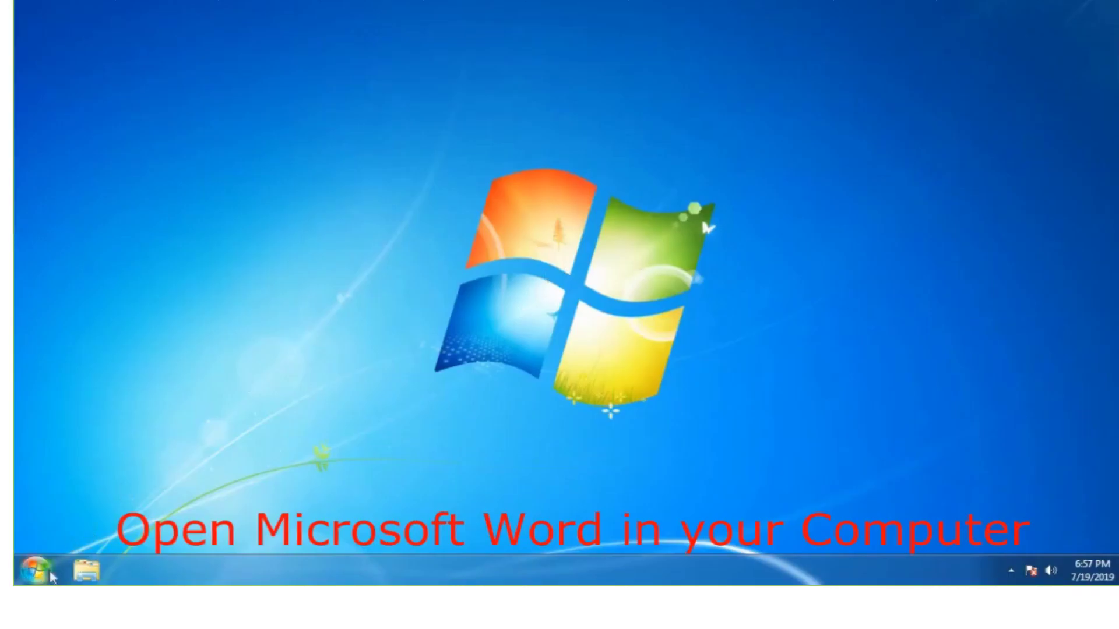
- Launch Word 2010 from the Start menu, dismiss the activation notice and maximize the window
click(45, 574)
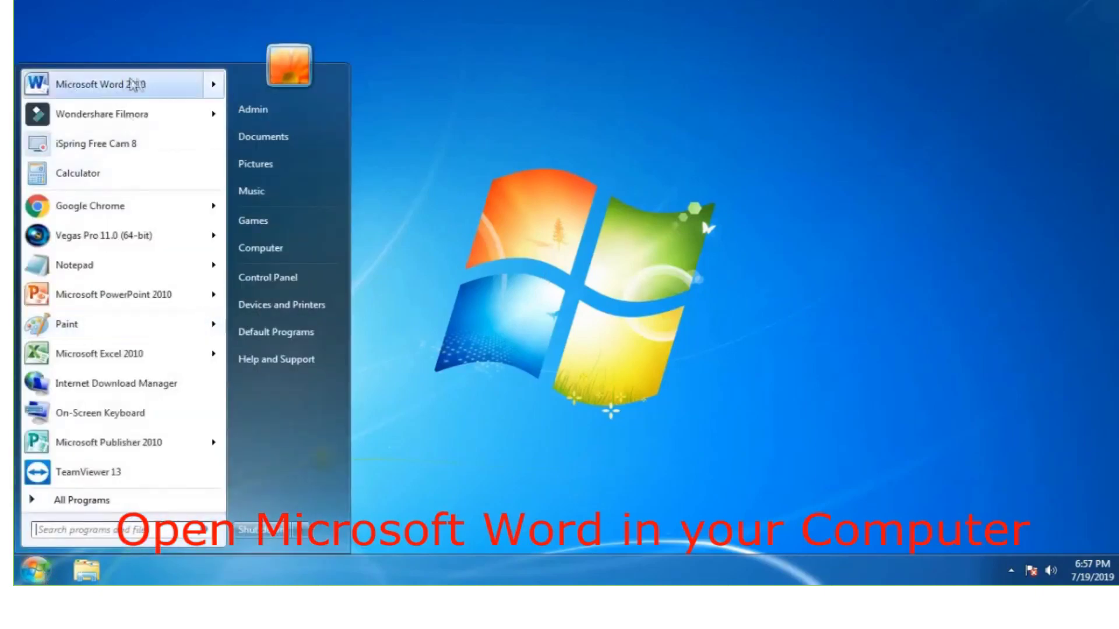
click(104, 88)
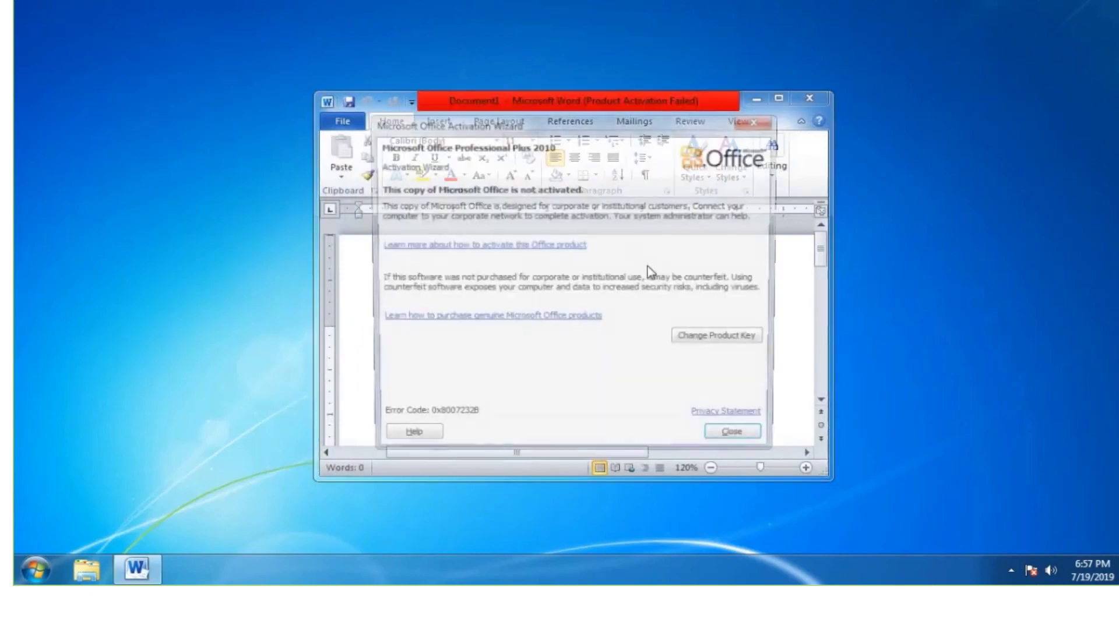
click(741, 443)
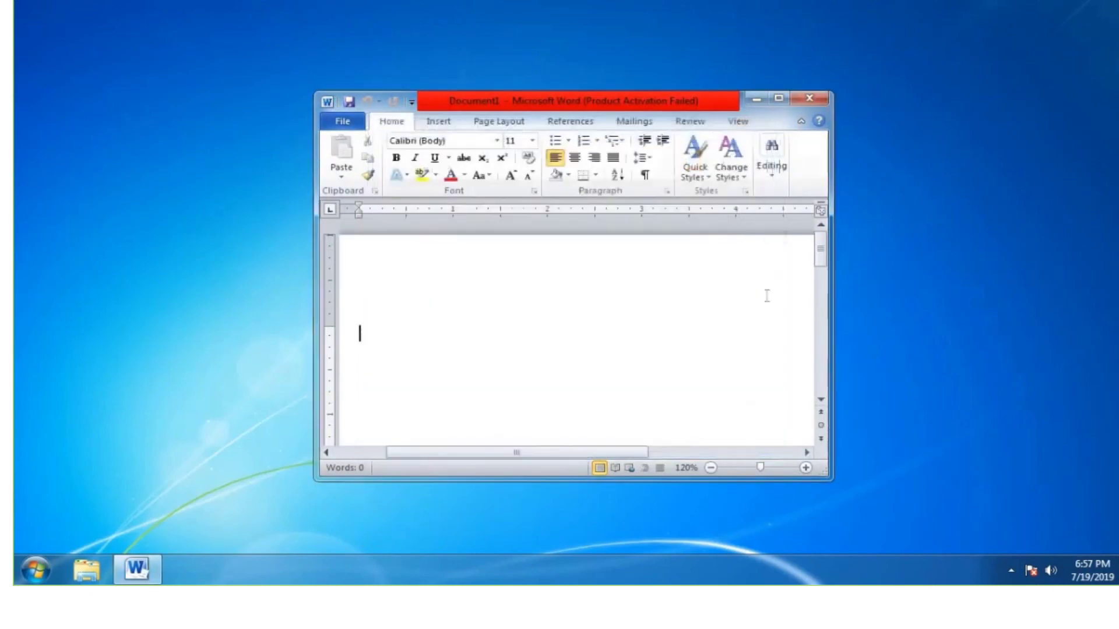
click(779, 99)
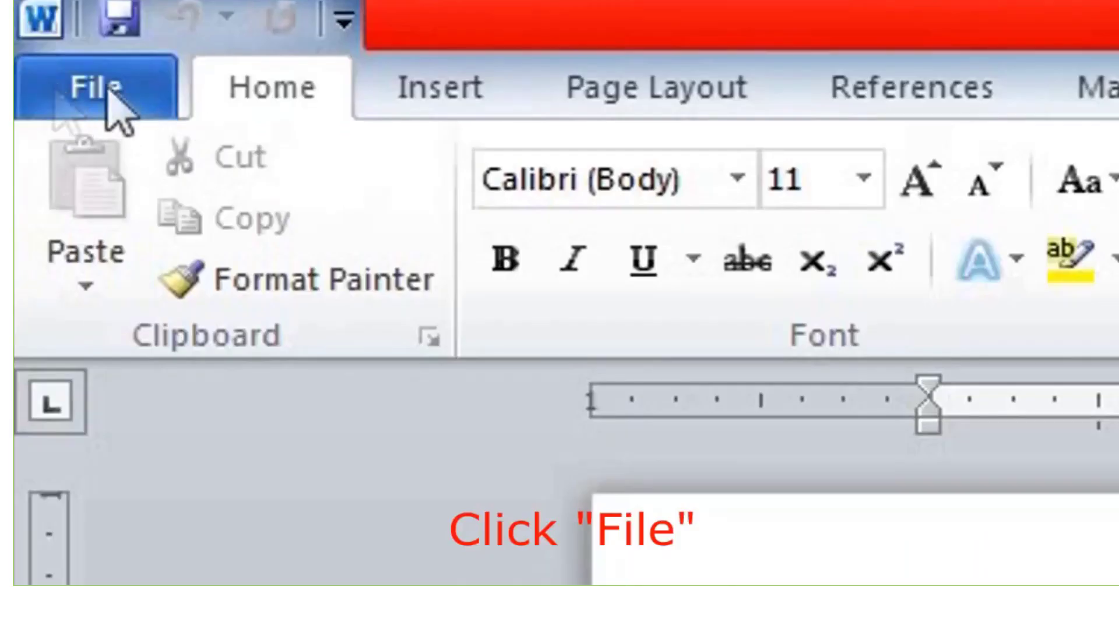
- Save the blank document as Doc1 in Word 97-2003 format, replacing the existing Doc1
click(113, 86)
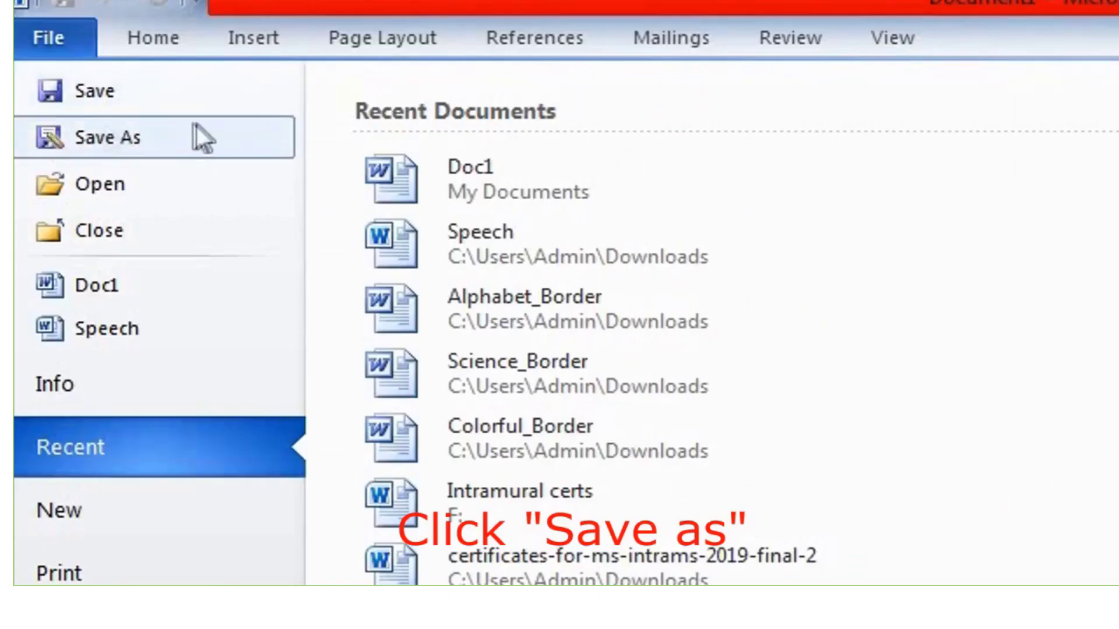
click(192, 137)
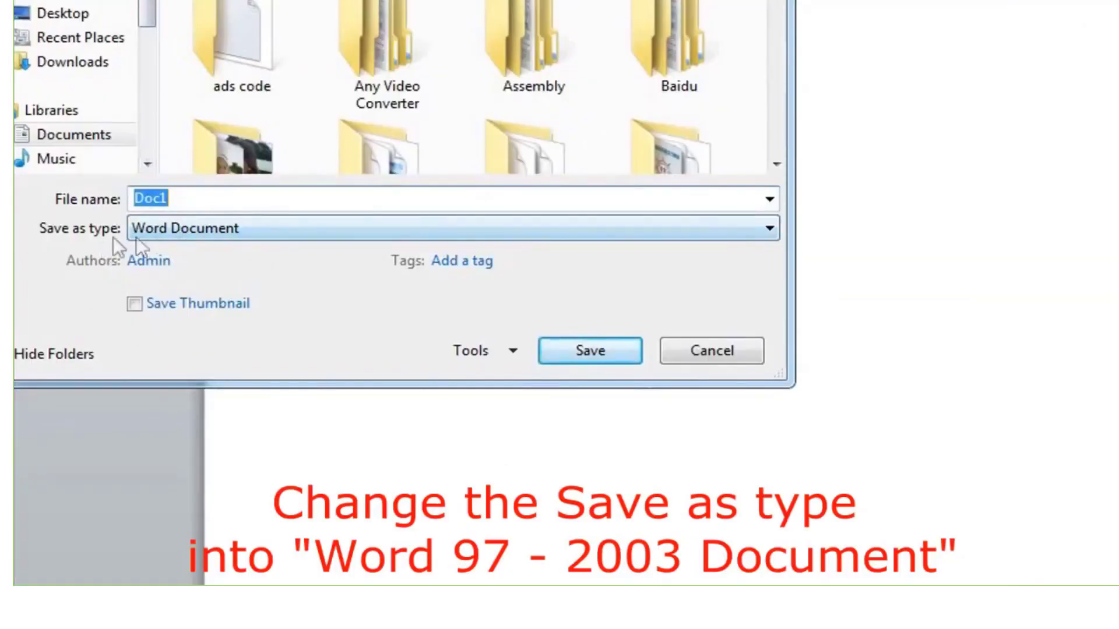
click(190, 233)
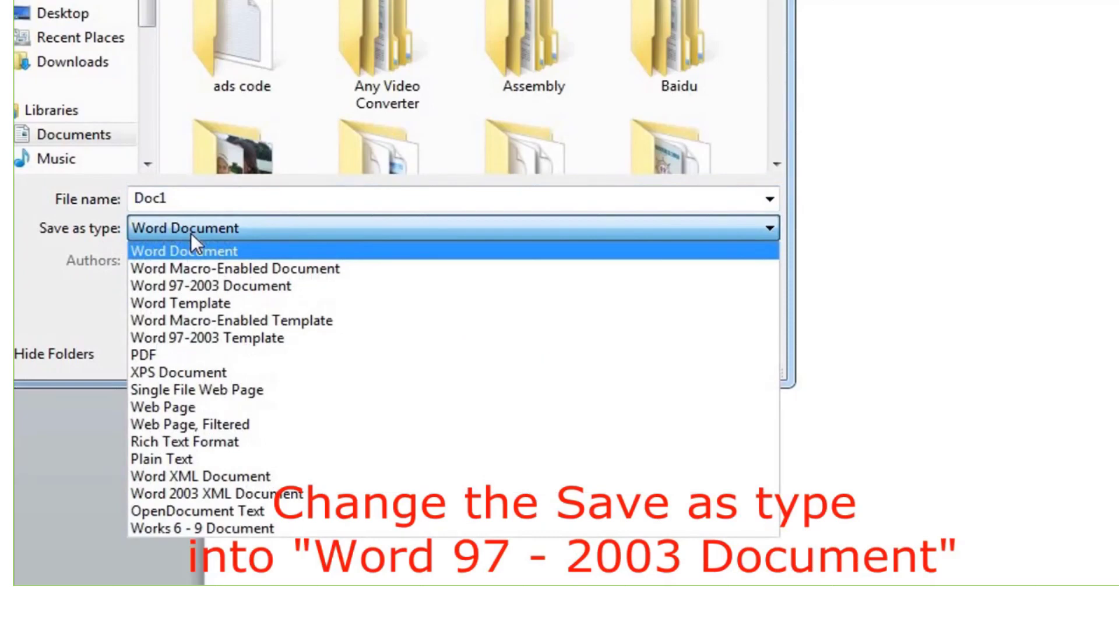
click(231, 284)
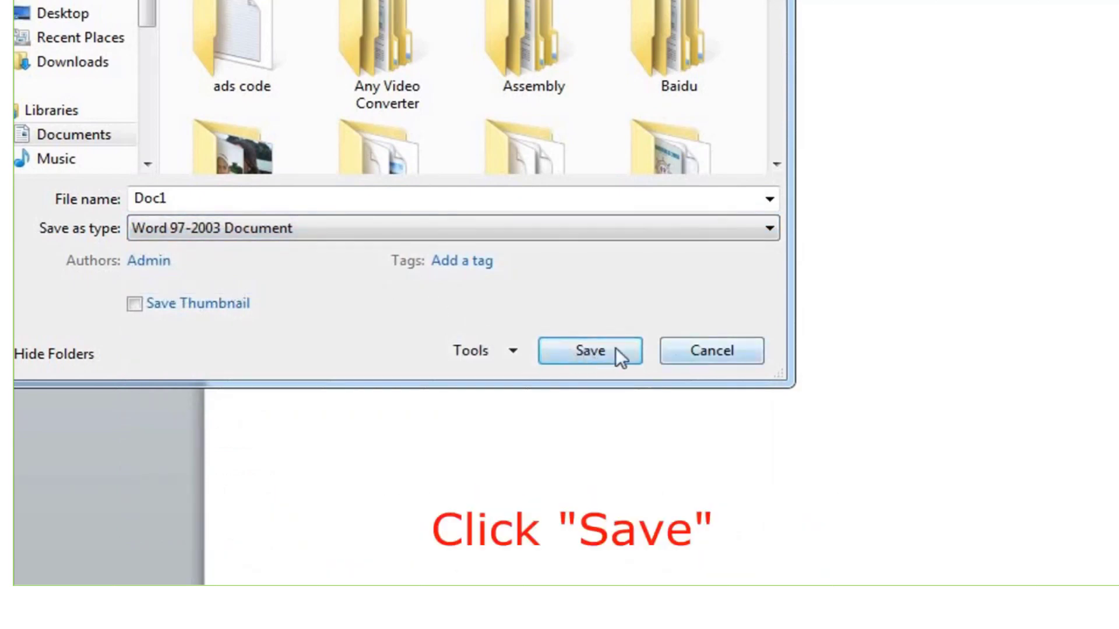
click(582, 359)
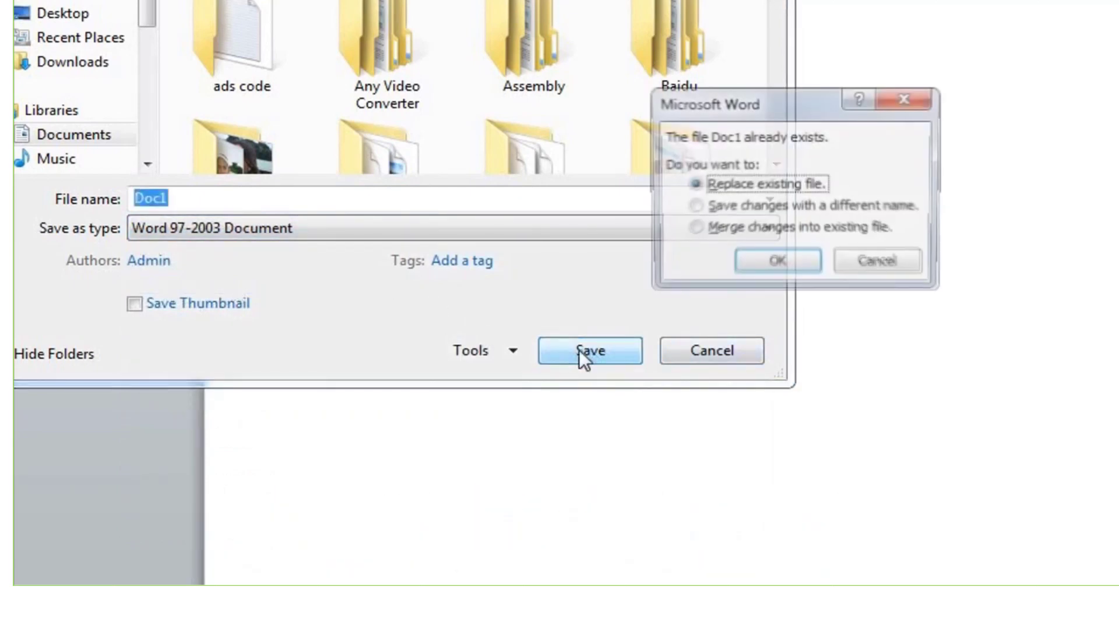
click(761, 264)
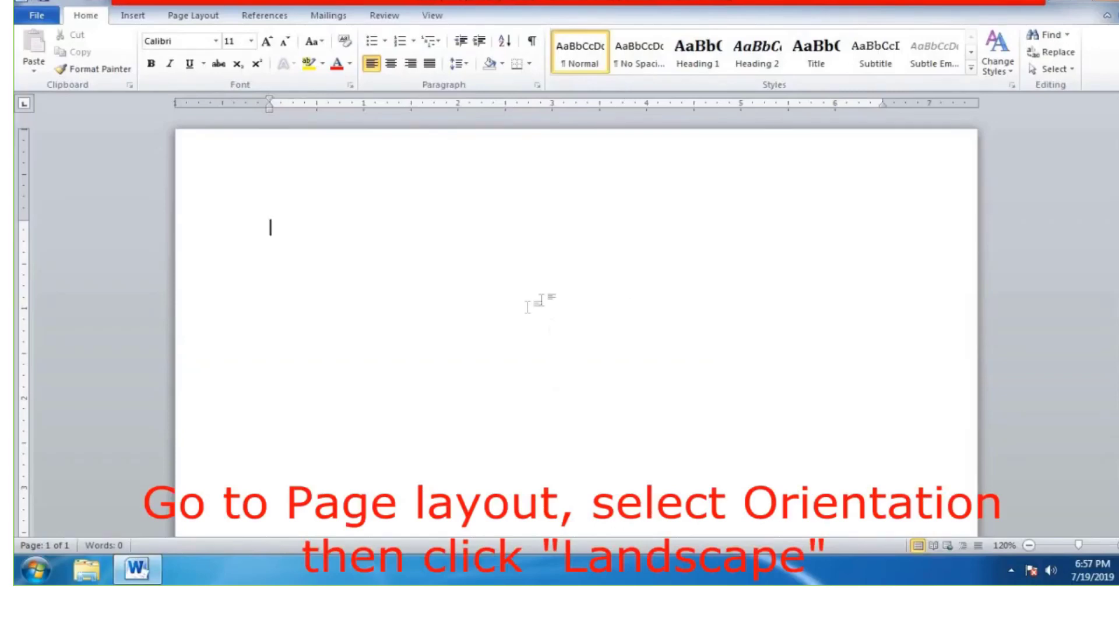
- Switch the page orientation to Landscape from the Page Layout tab
click(209, 20)
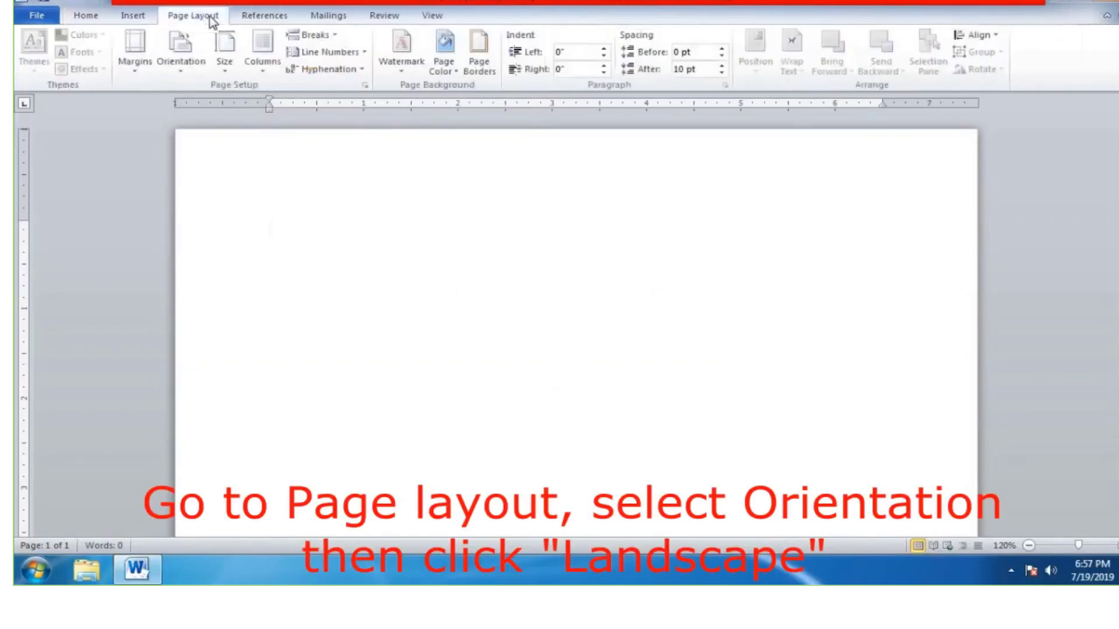
click(188, 55)
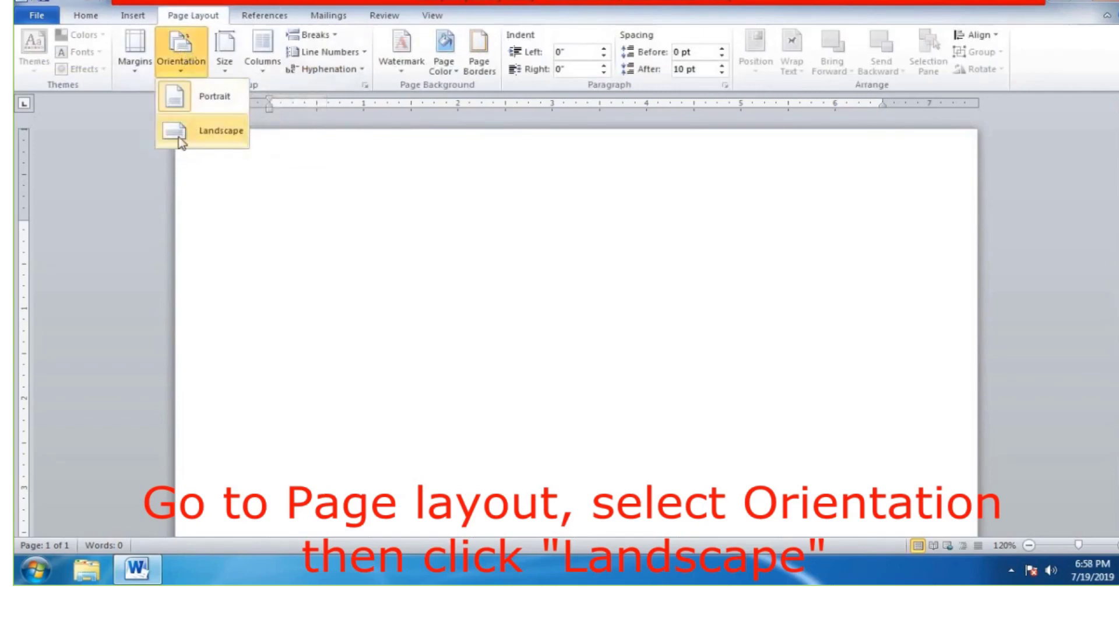
click(199, 138)
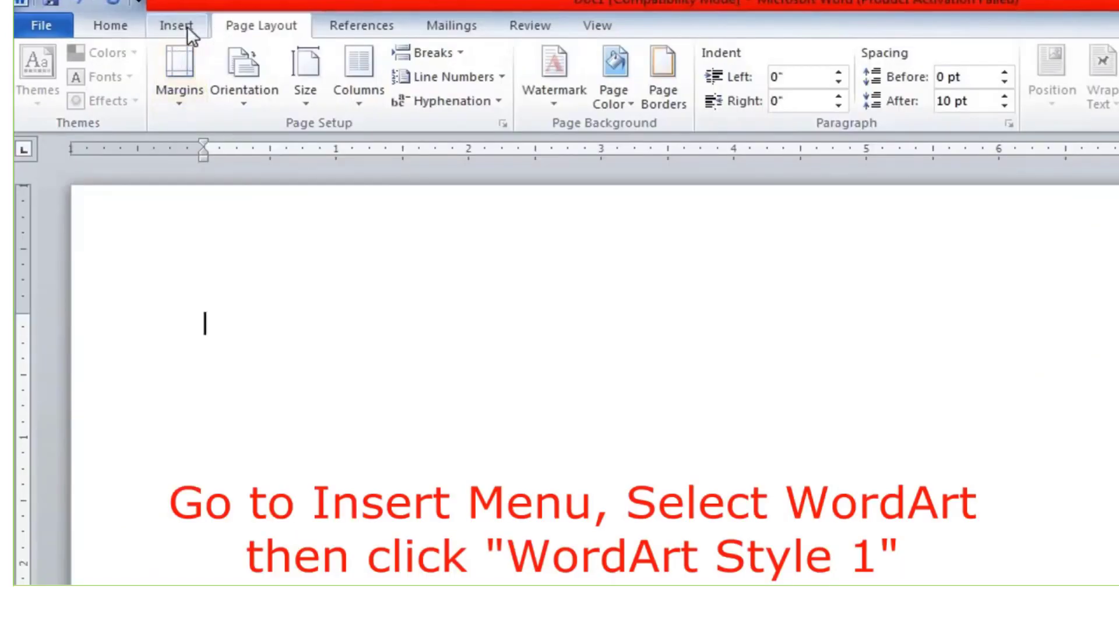
- Insert WordArt Style 1 reading SINGAPORE and stretch it to about 2.24" by 9.3"
click(176, 25)
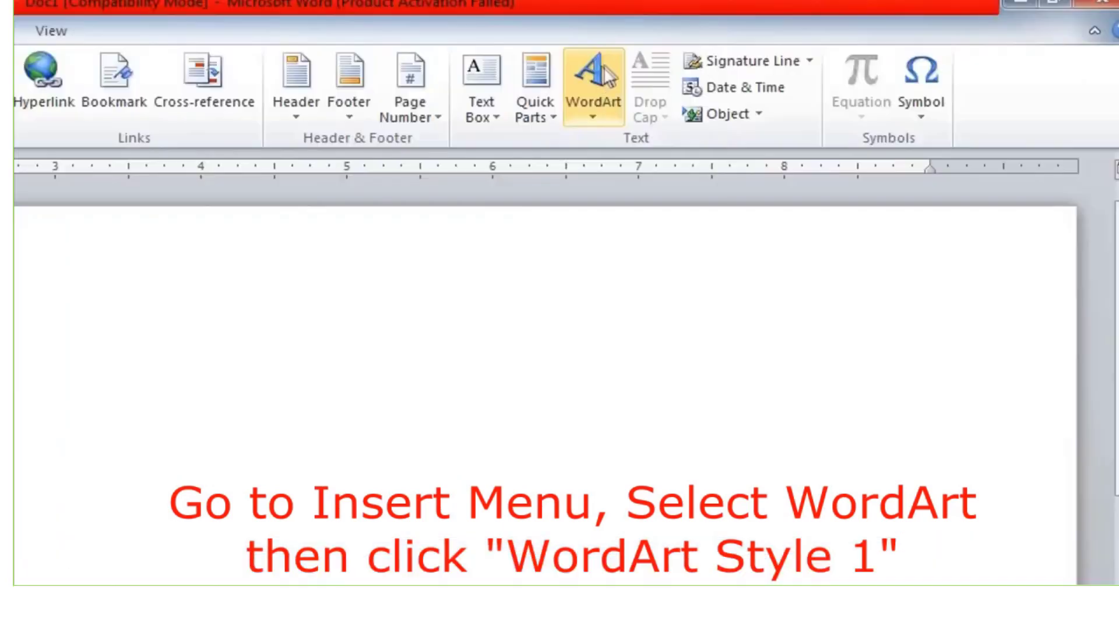
click(592, 92)
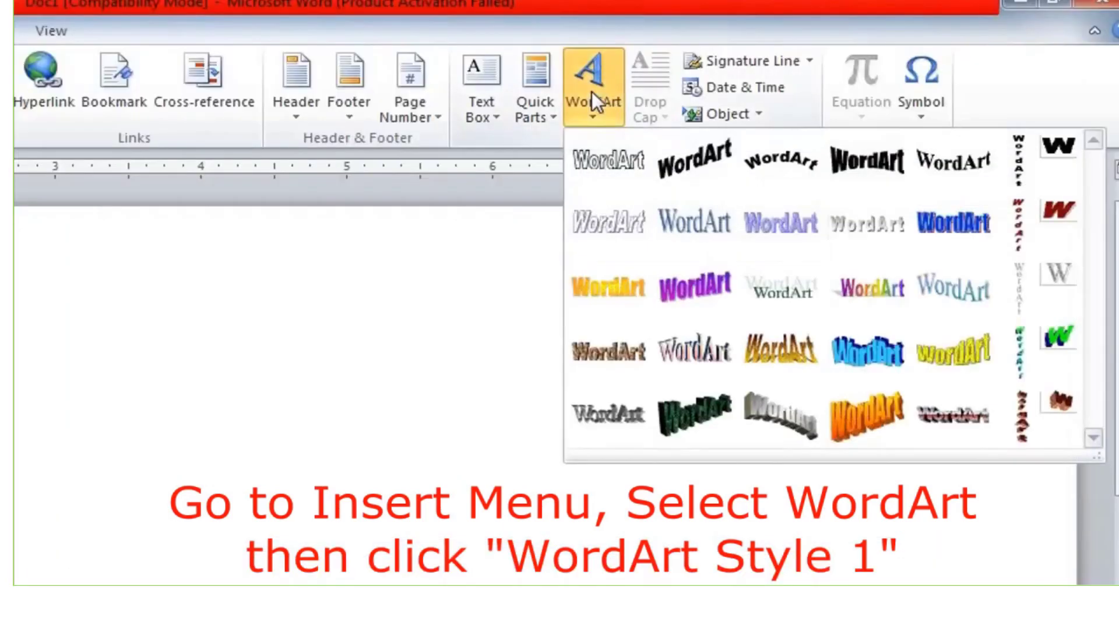
click(608, 165)
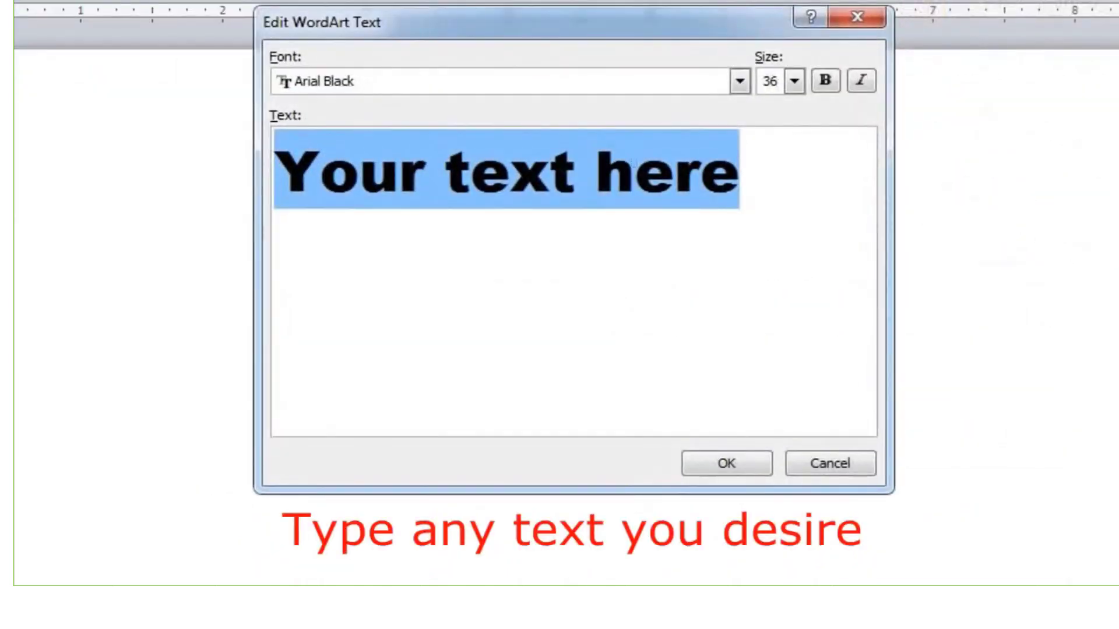
text(SINGA)
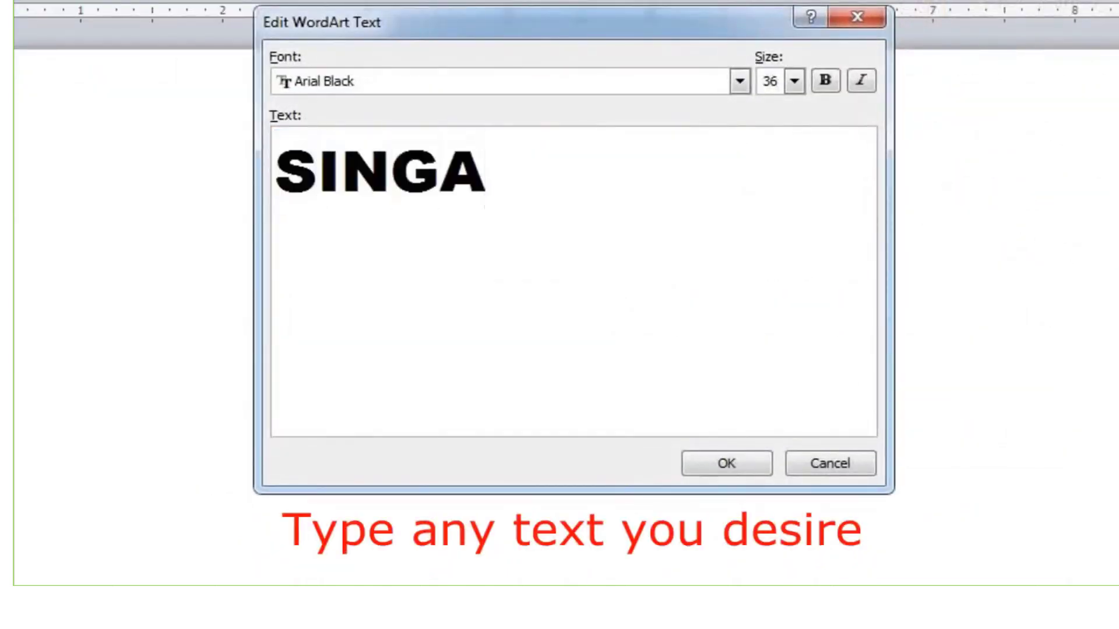
text(PORE)
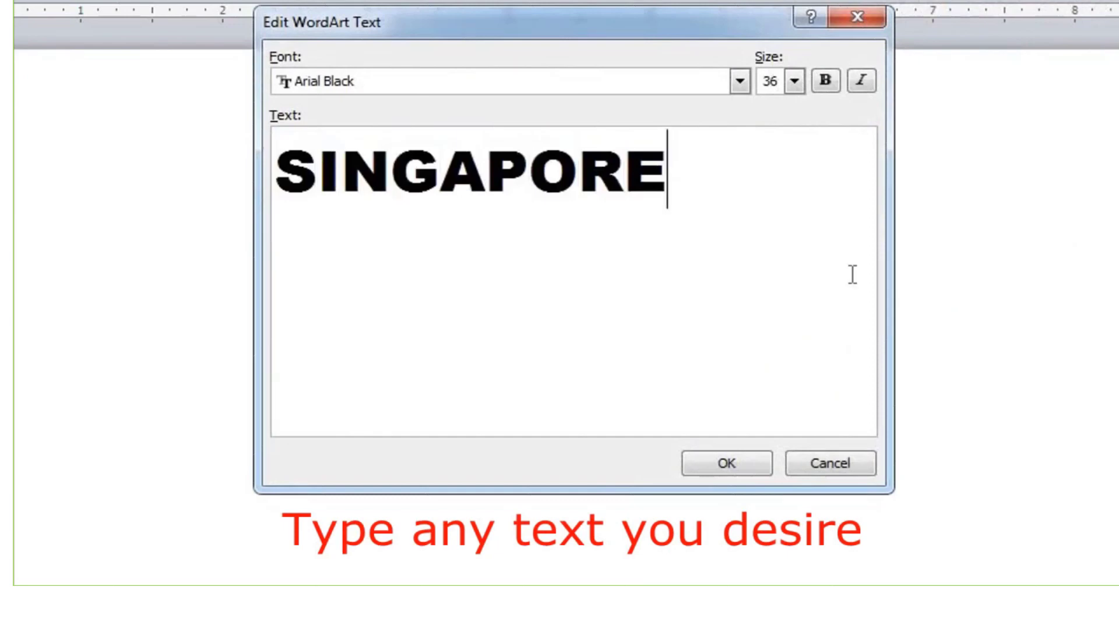
click(750, 465)
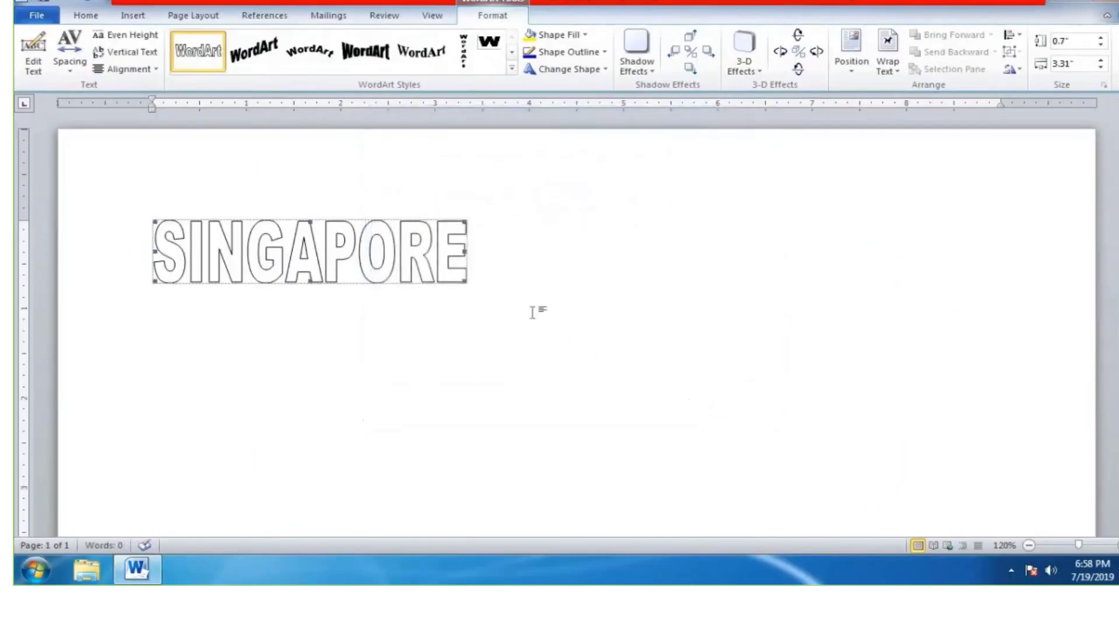
drag(465, 280, 1030, 421)
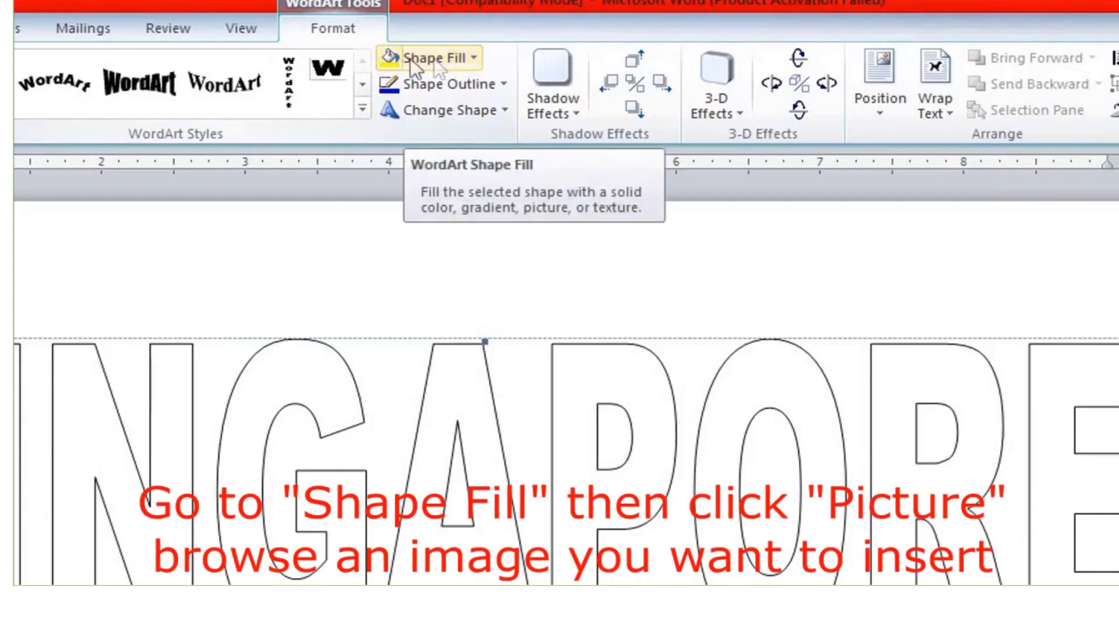
- Fill the SINGAPORE letters with the SG.jpg picture from the Desktop
click(474, 59)
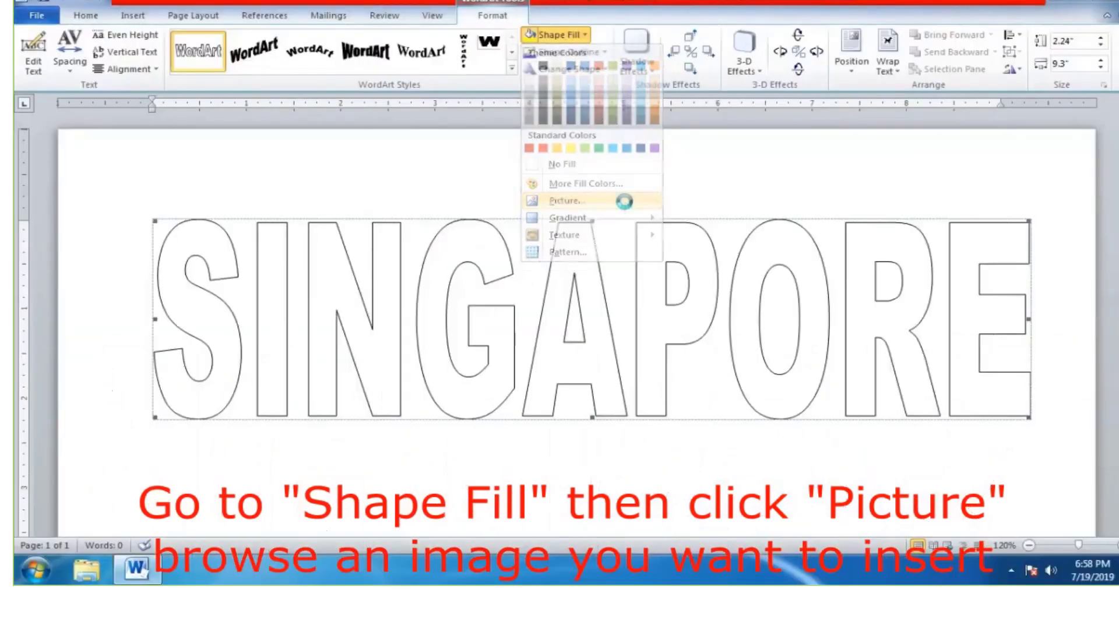
click(535, 312)
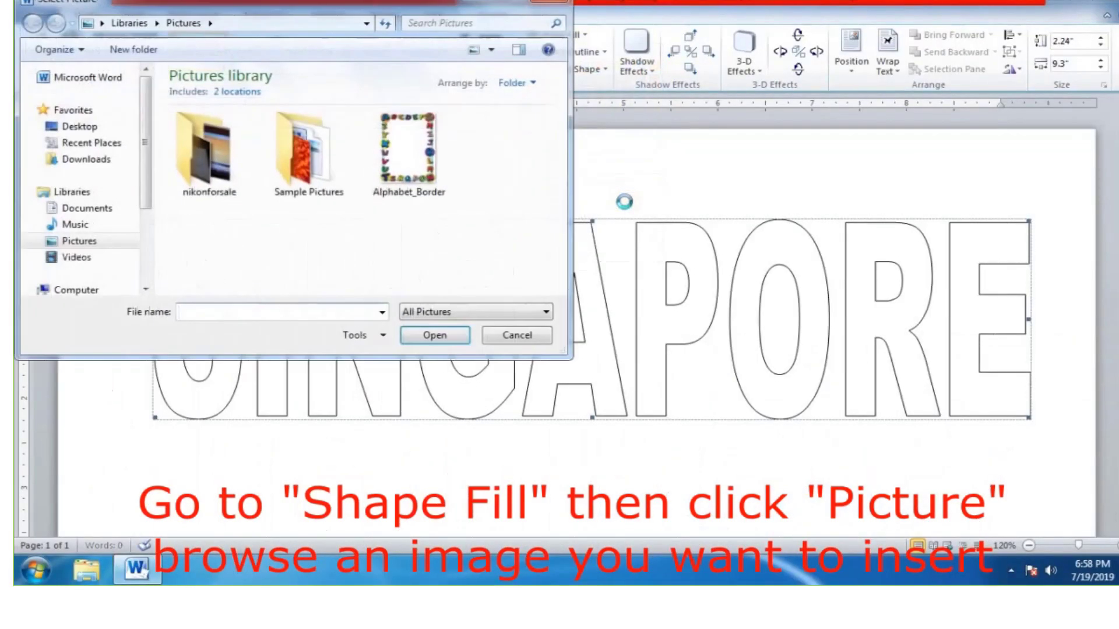
click(94, 126)
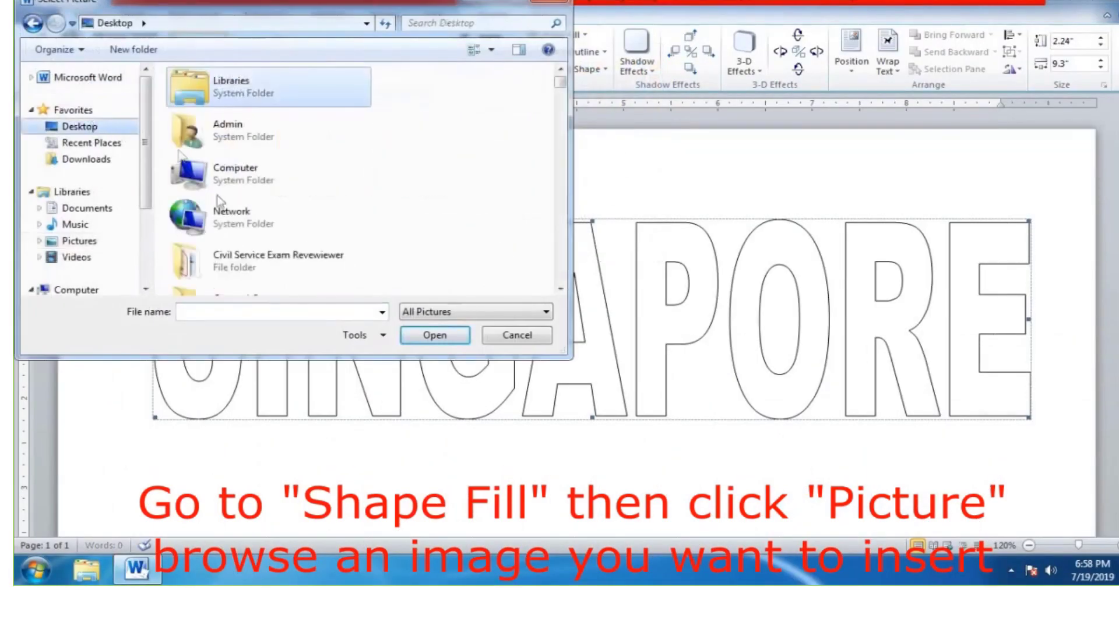
text(s)
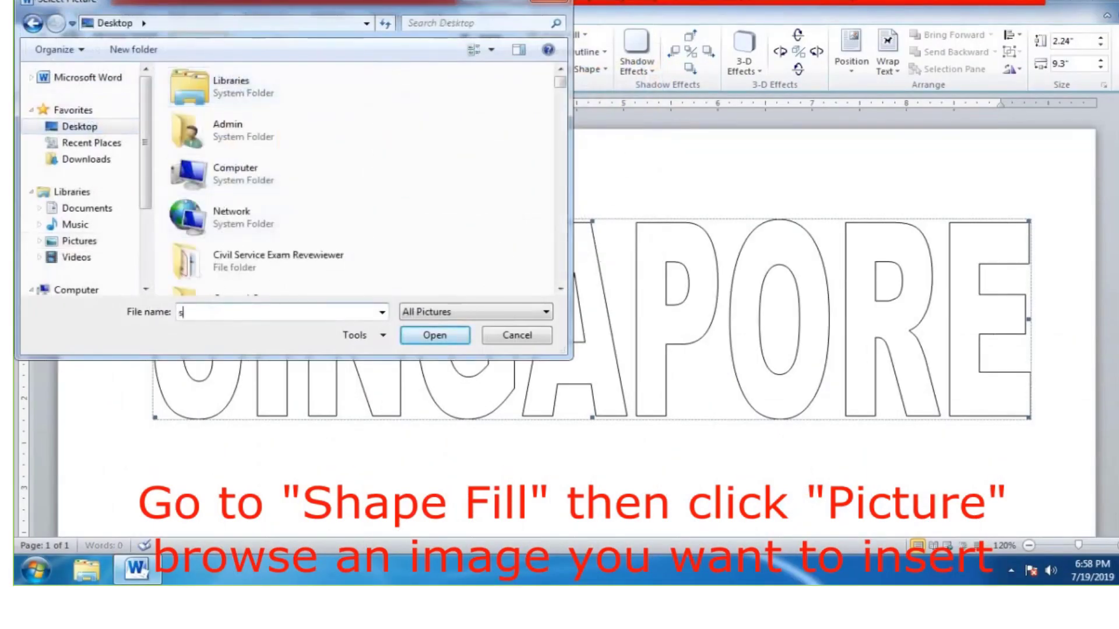
text(gg)
key(BackSpace)
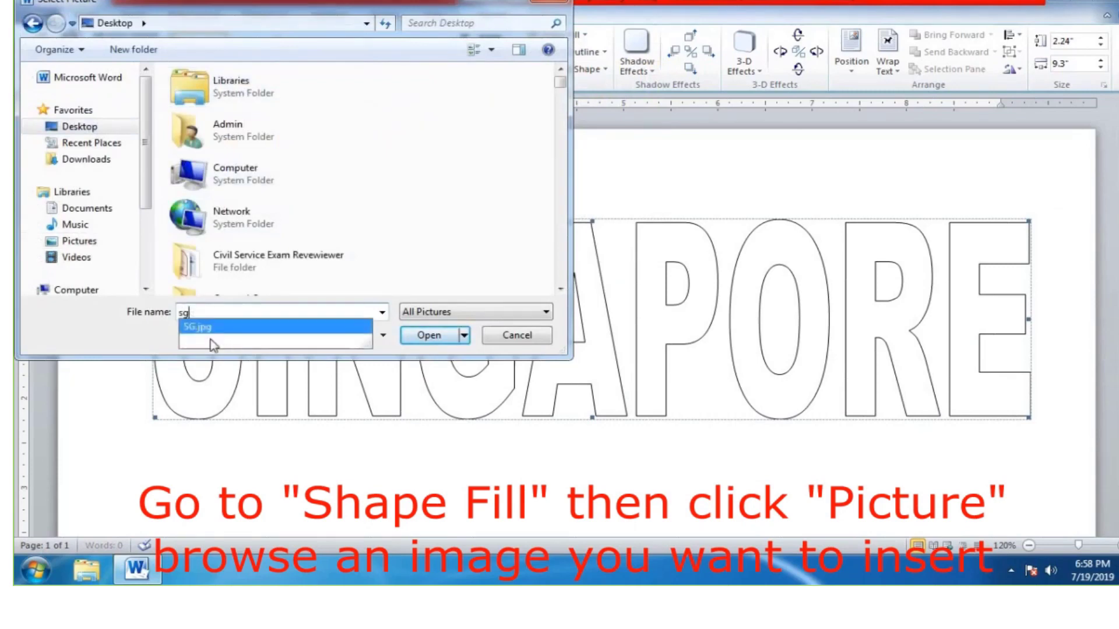
click(252, 327)
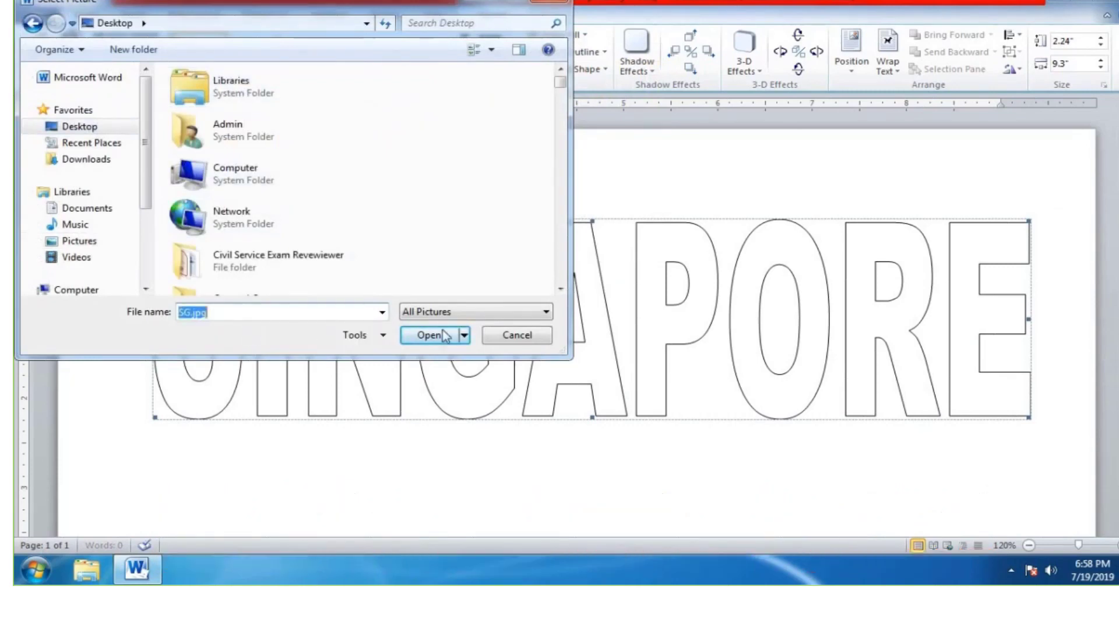
click(439, 339)
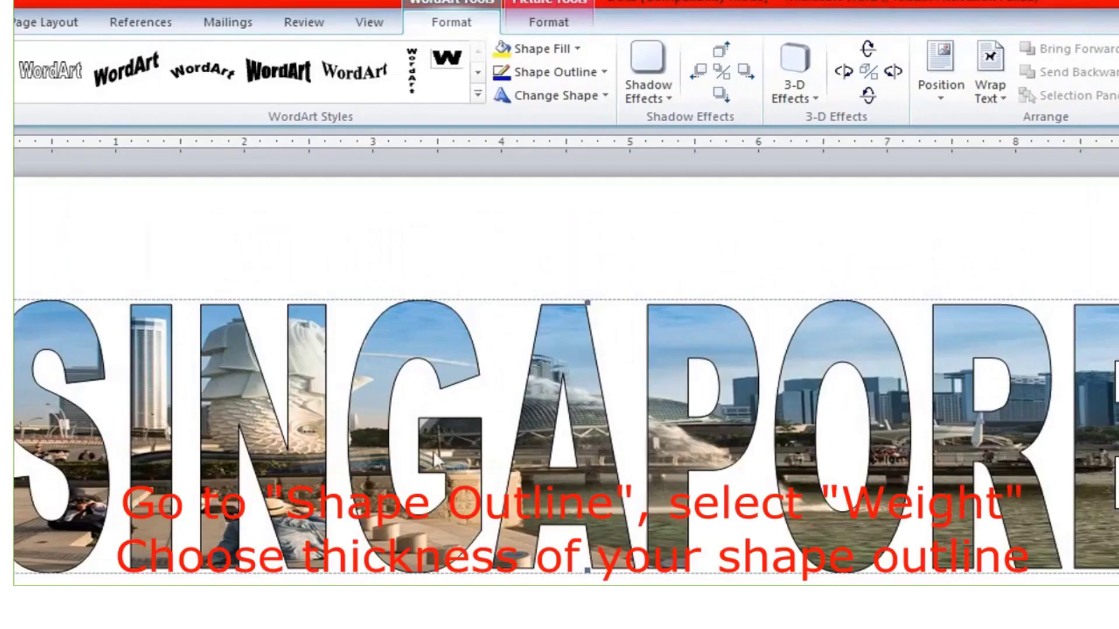
- Set the SINGAPORE WordArt outline weight to 1 pt
click(602, 73)
mouse_move(550, 299)
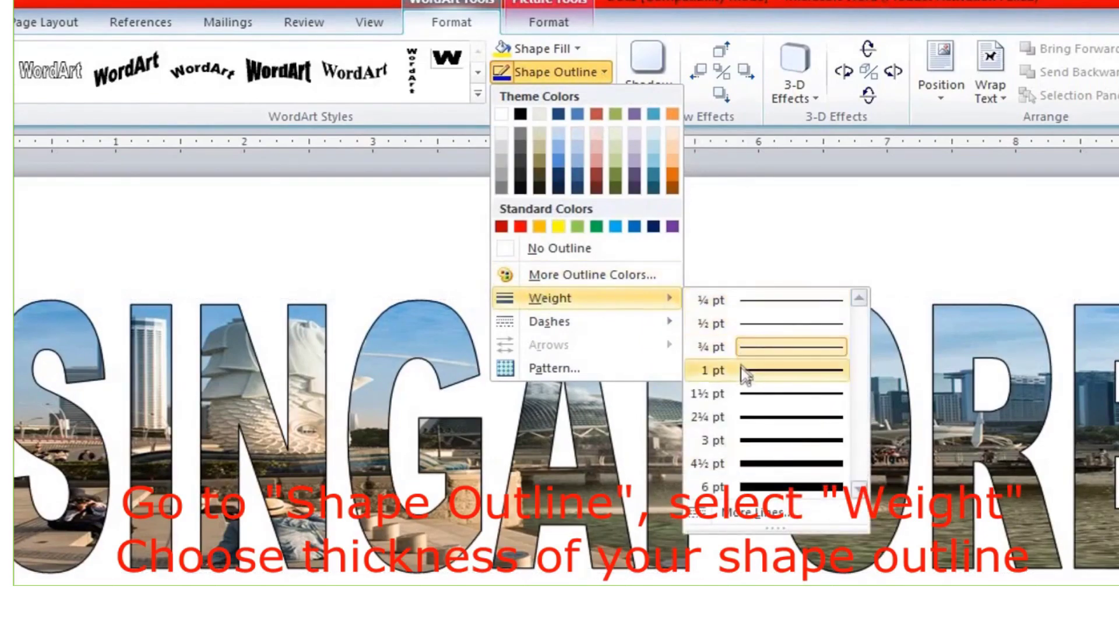
click(743, 375)
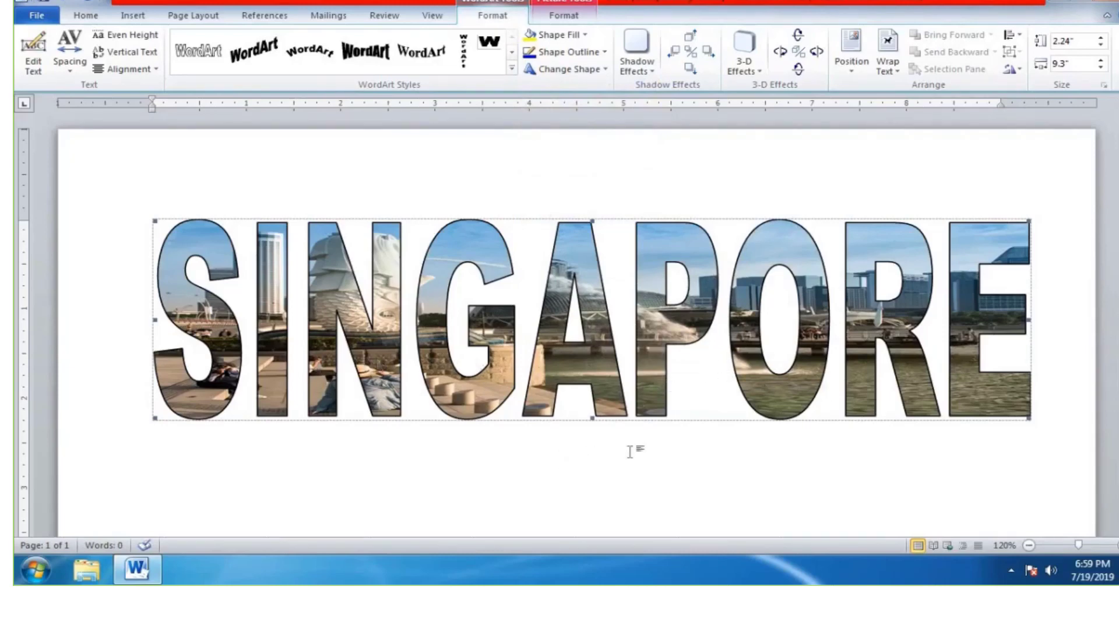
click(572, 443)
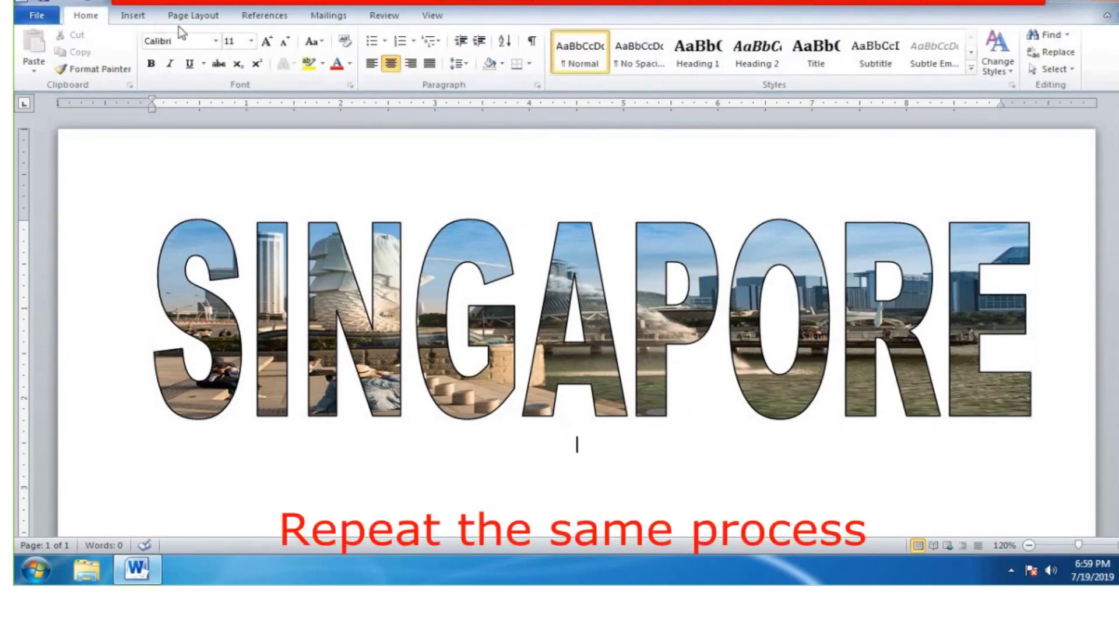
- Insert a second WordArt Style 1 reading PHILIPPINES below SINGAPORE
click(142, 20)
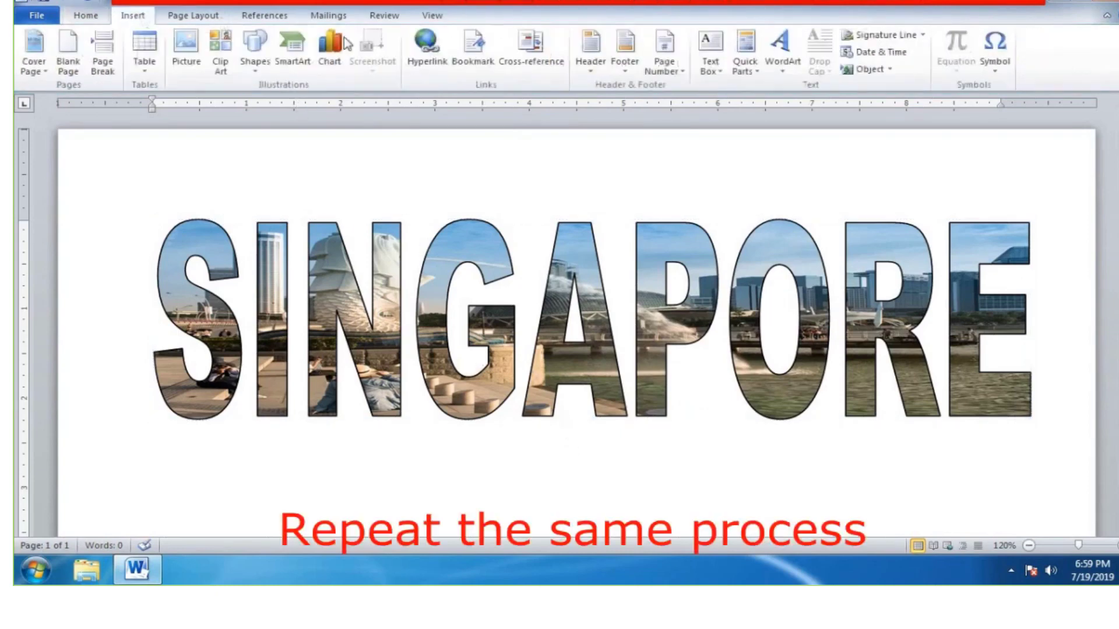
click(779, 65)
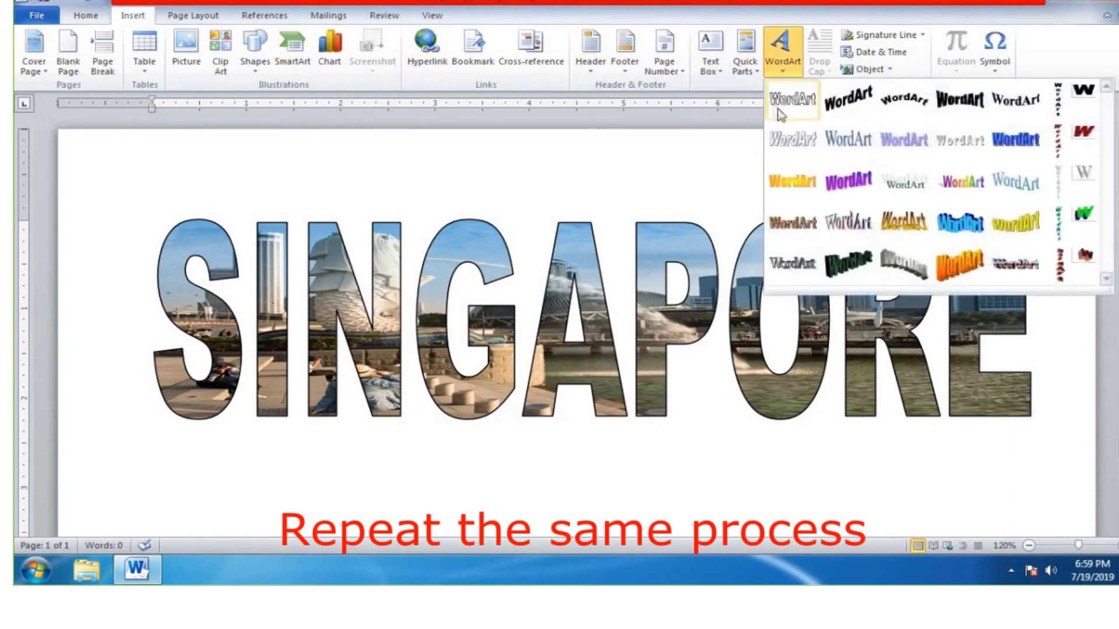
click(810, 103)
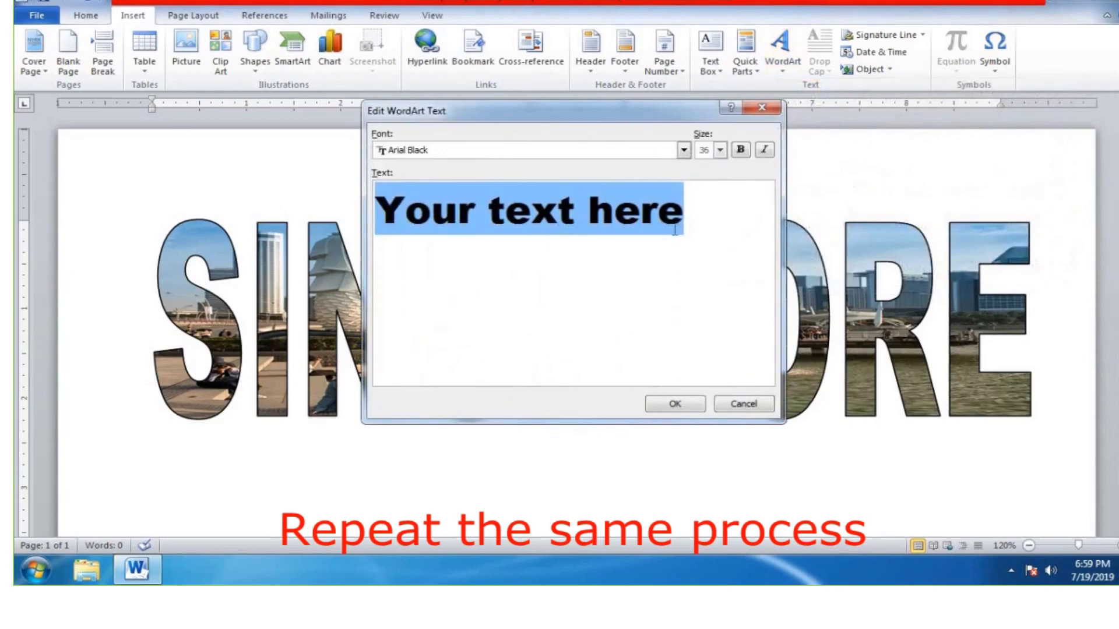
text(P)
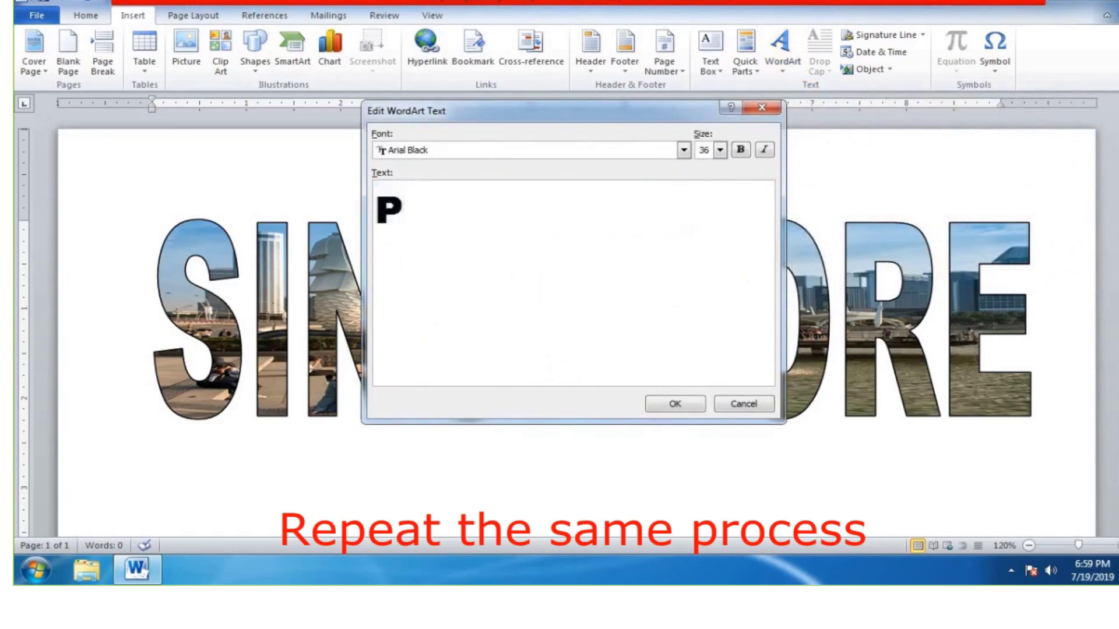
text(HI)
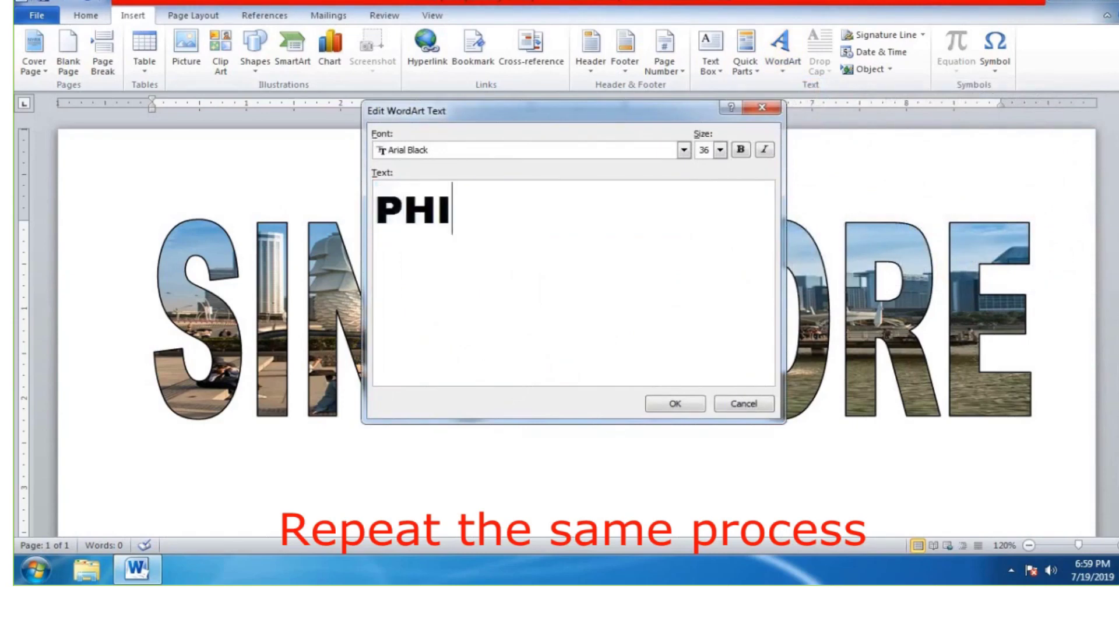
text(LI)
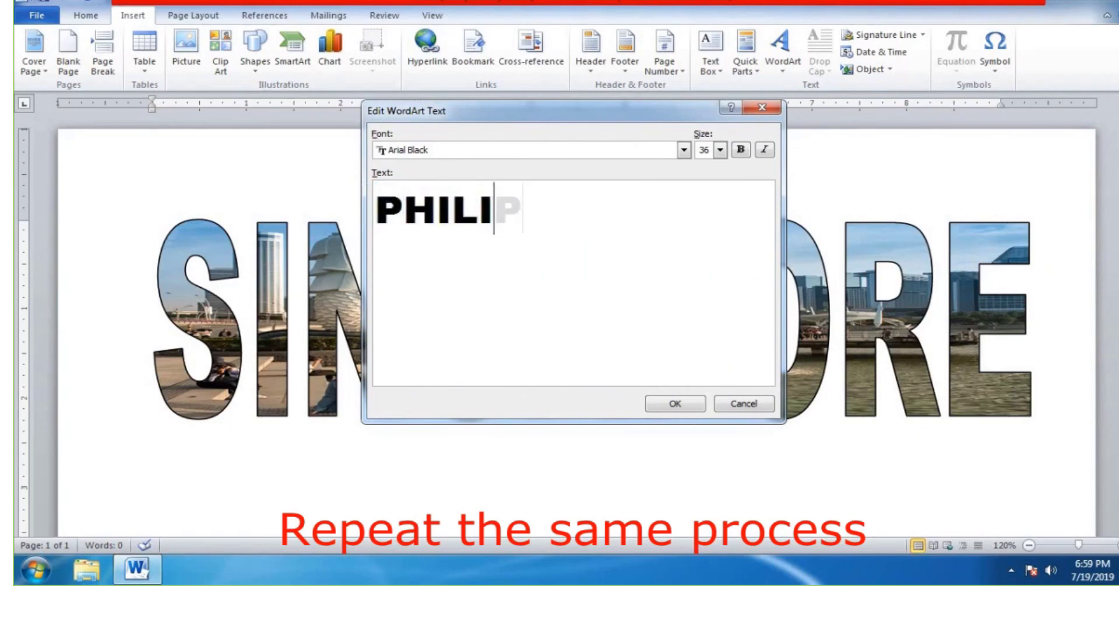
text(PPINES)
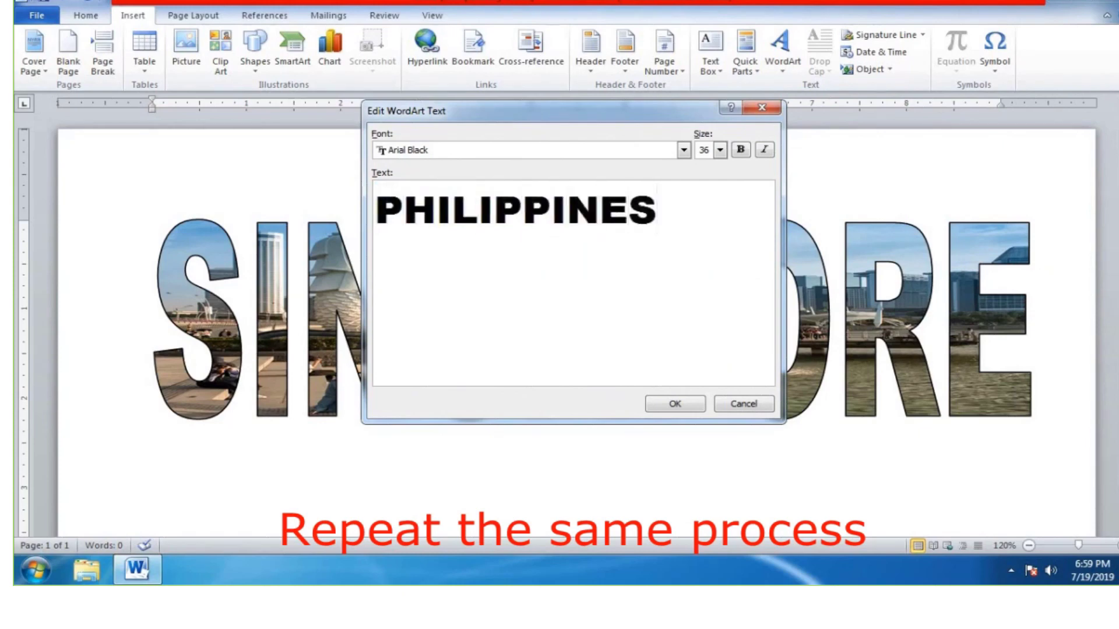
drag(689, 213, 325, 216)
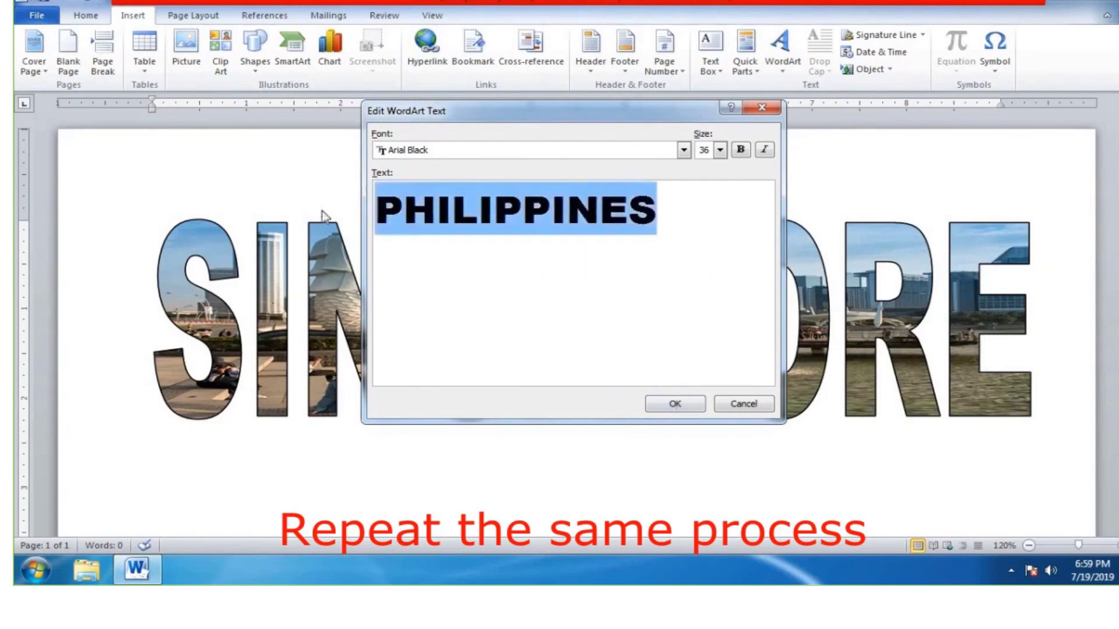
click(696, 411)
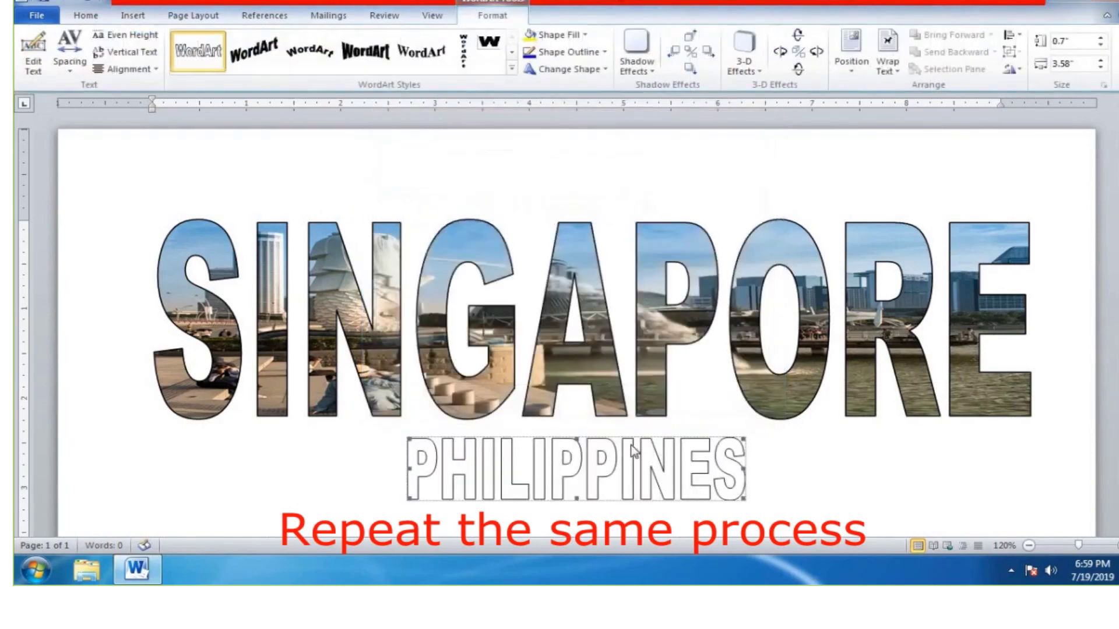
- Resize the PHILIPPINES WordArt to about 2.55" high by 9.43" wide
scroll(659, 442, down, 3)
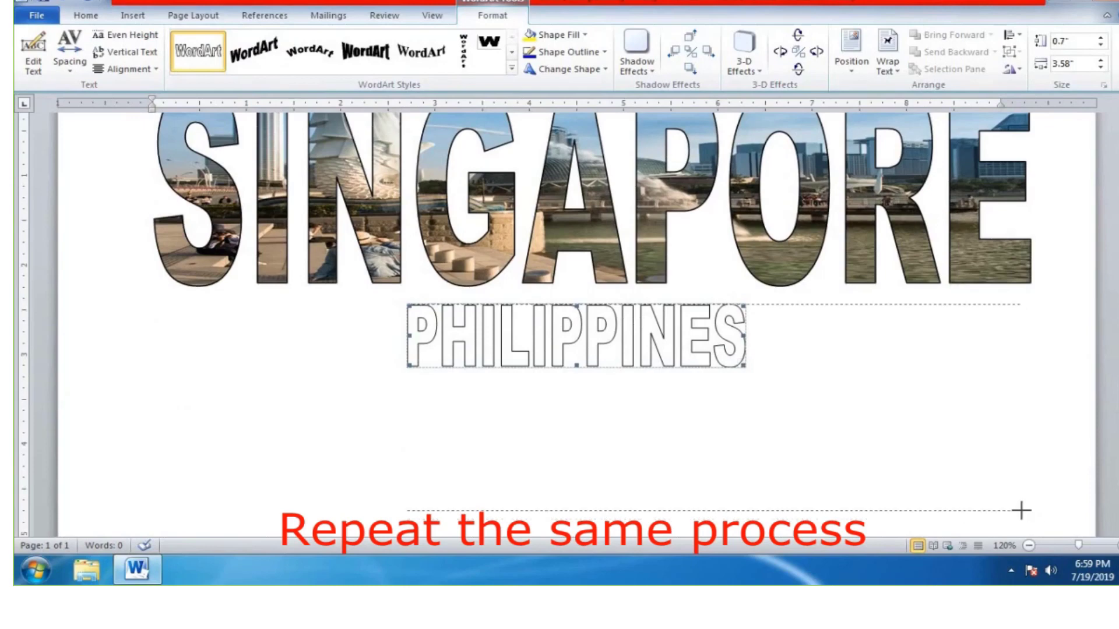
mouse_move(1027, 517)
mouse_down()
mouse_move(885, 507)
mouse_move(1027, 512)
mouse_up()
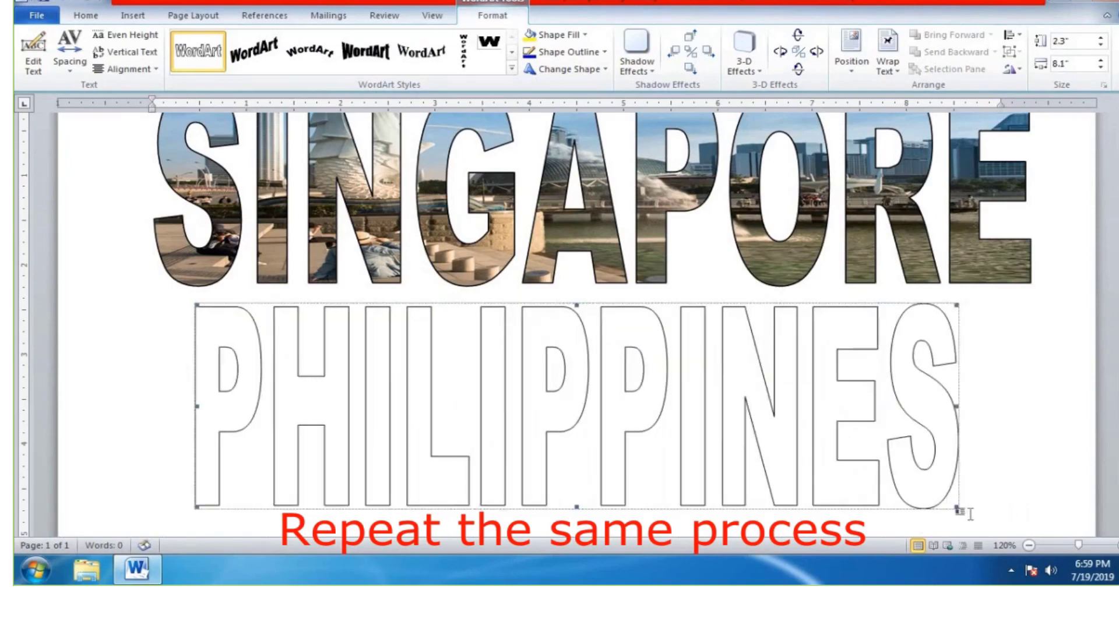
scroll(955, 513, down, 3)
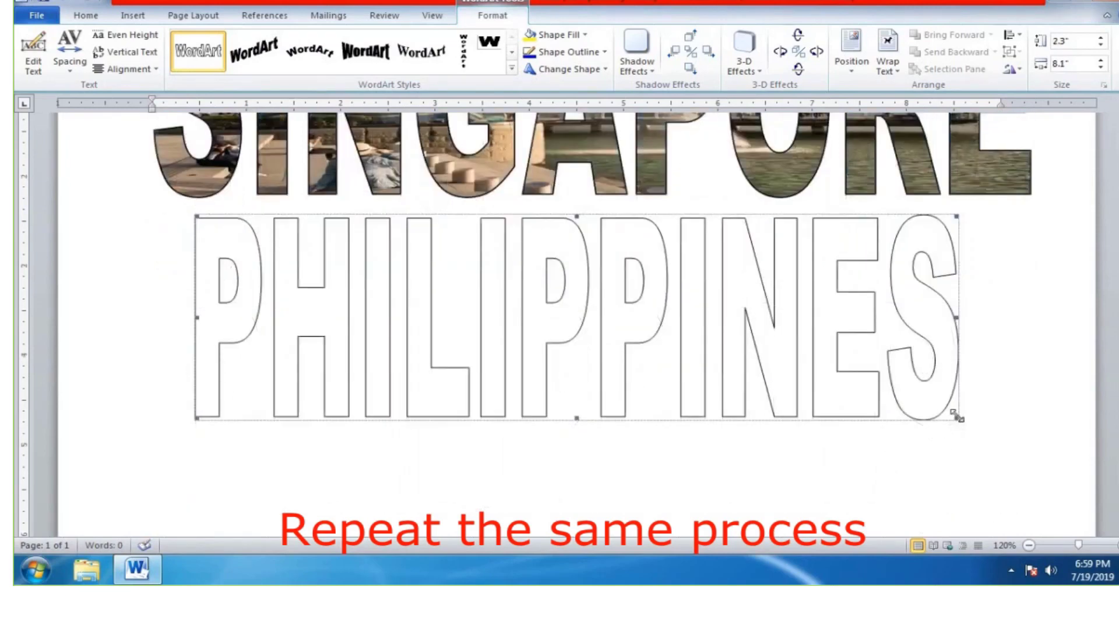
drag(958, 417, 1041, 443)
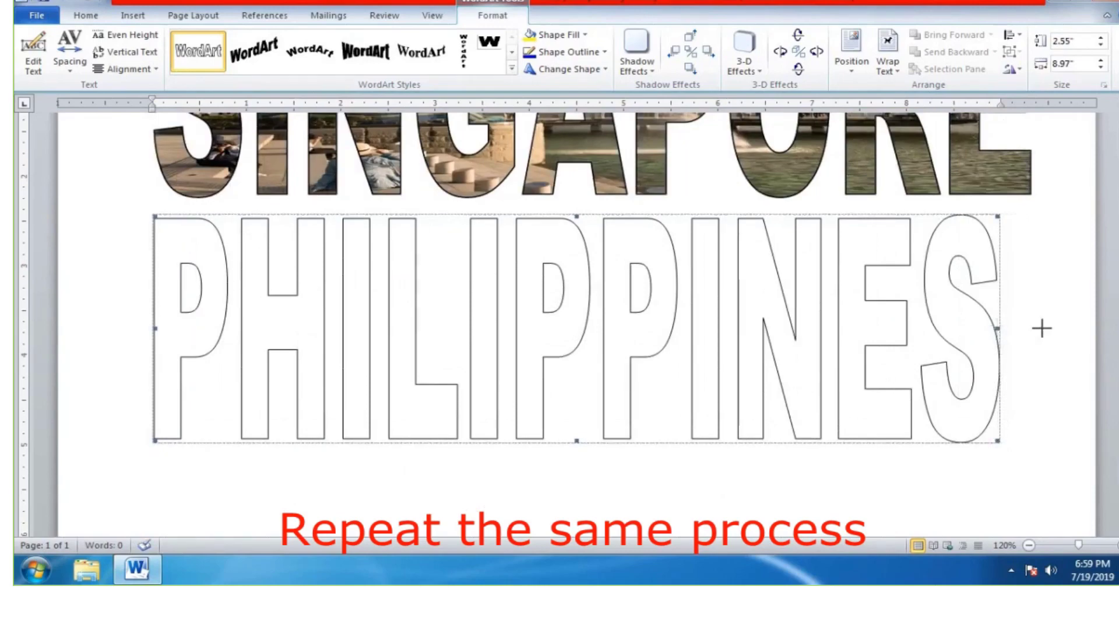
drag(997, 329, 1042, 328)
scroll(722, 398, up, 2)
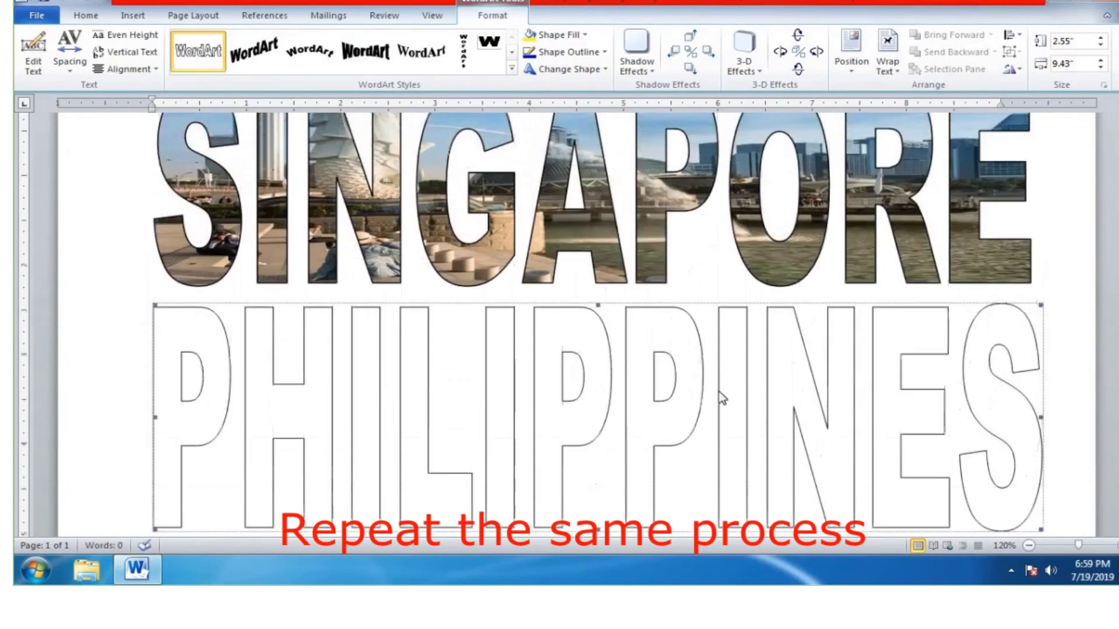
scroll(723, 397, down, 1)
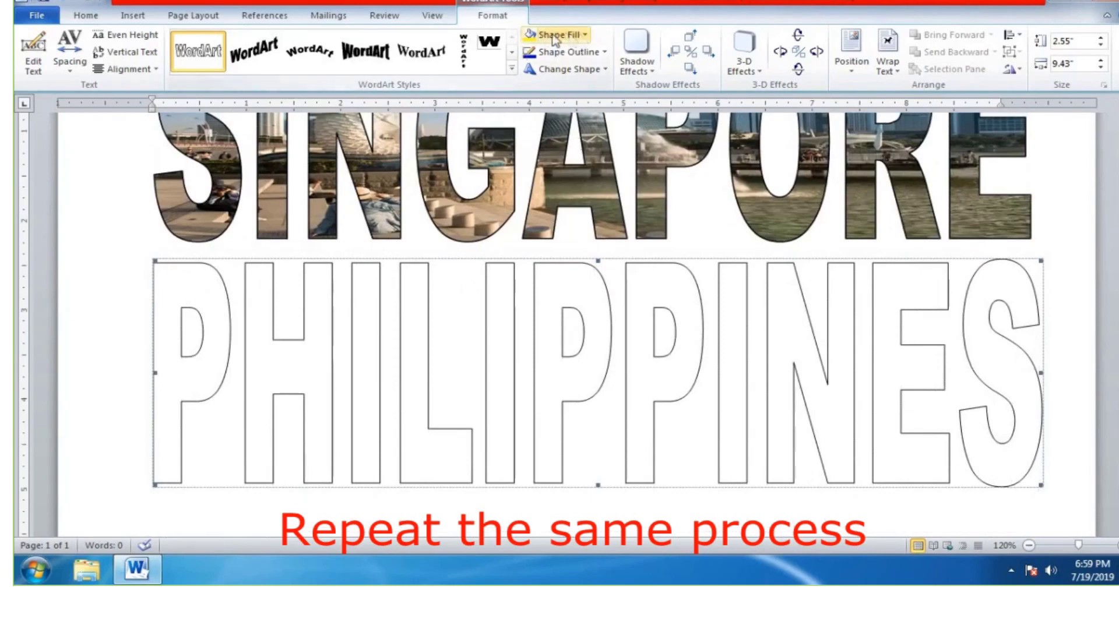
- Fill the PHILIPPINES letters with the Philippine flag picture from the Desktop
click(586, 35)
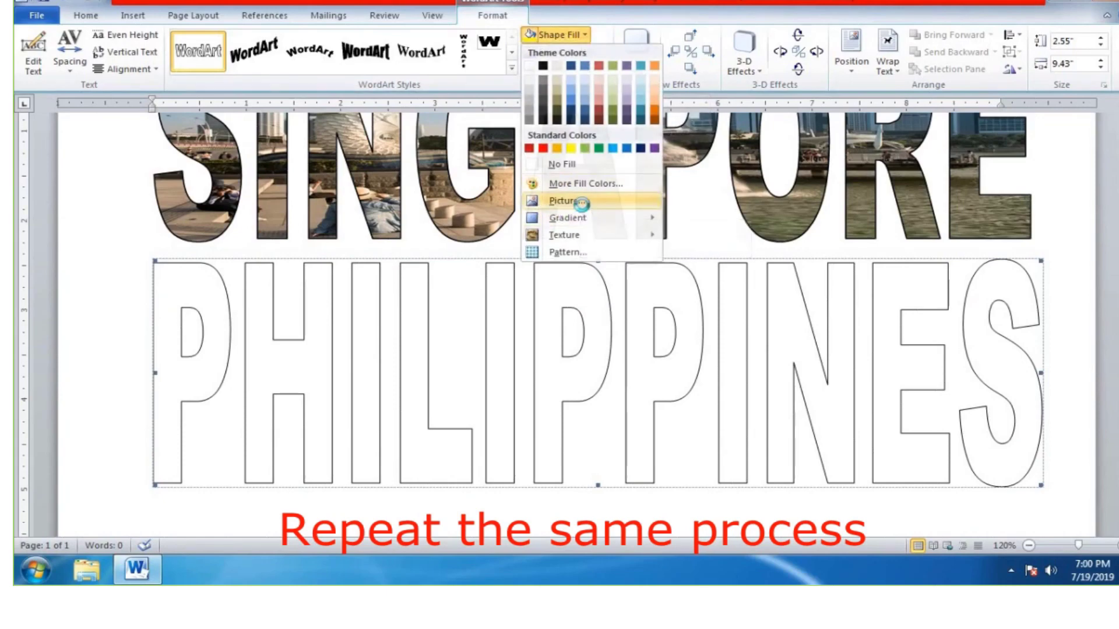
click(582, 201)
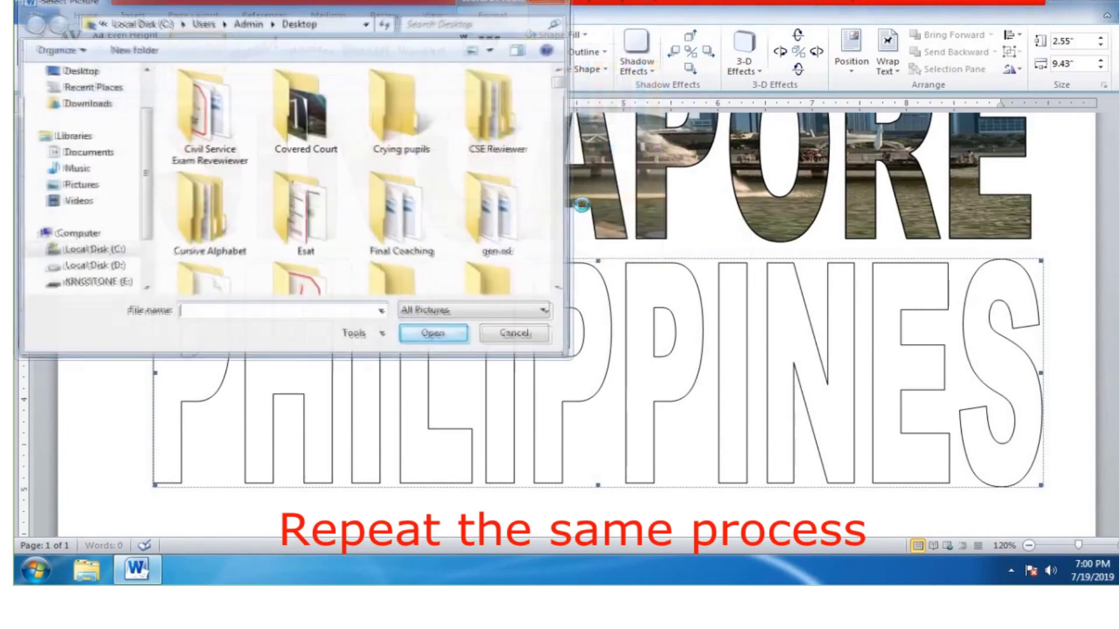
click(80, 70)
click(201, 309)
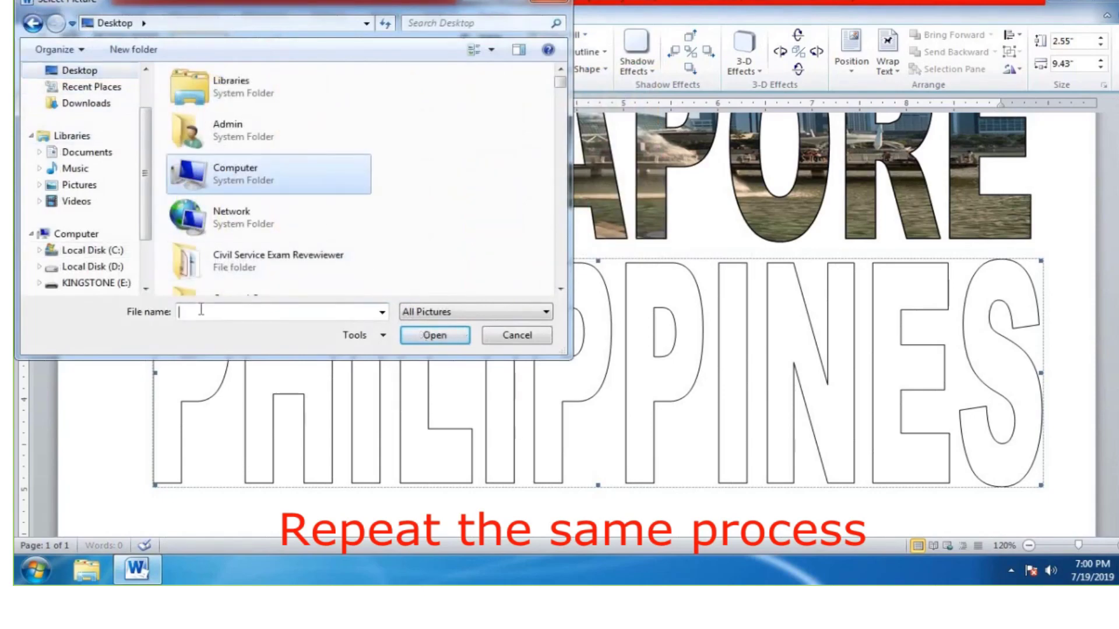
text(Ph)
key(Down)
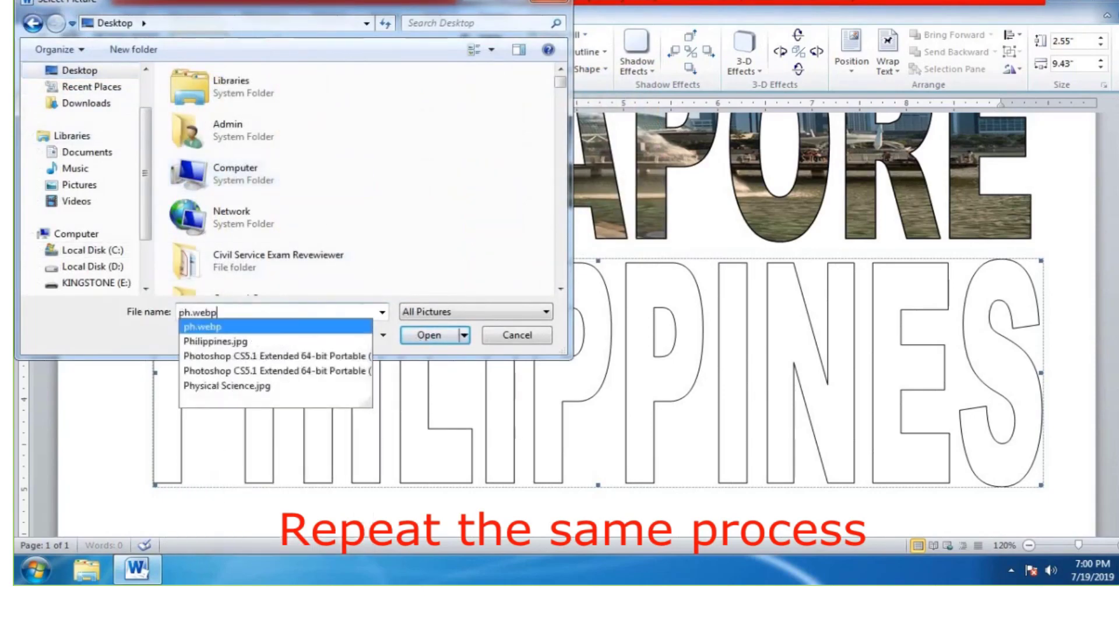
key(Down)
key(Return)
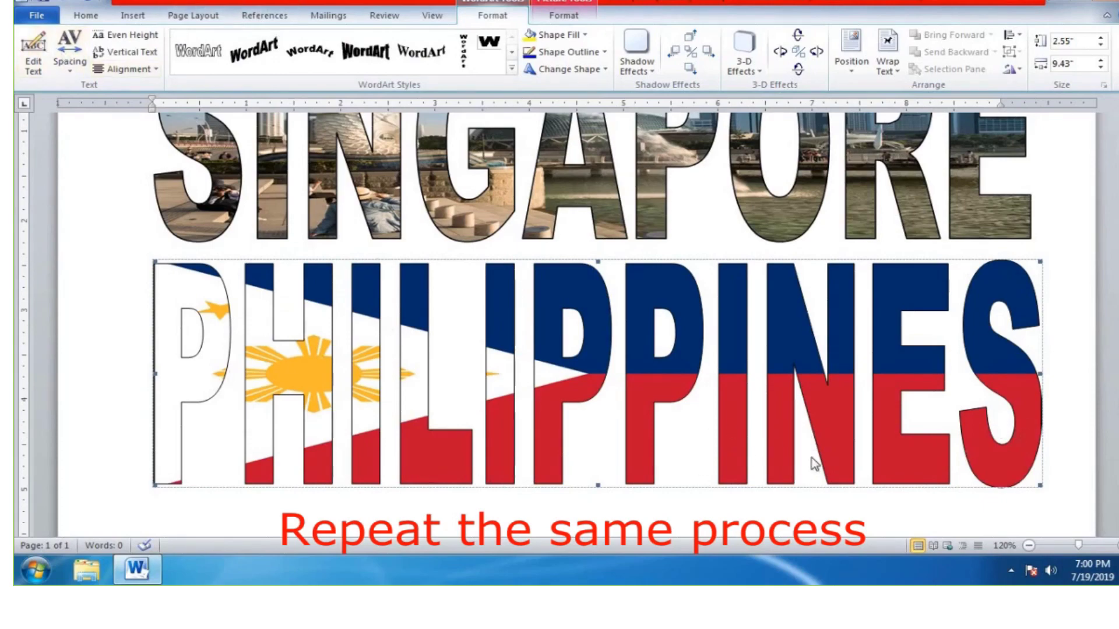
- Review both picture-filled WordArts, then close Word with Alt+F4 choosing Don't Save
scroll(1001, 426, up, 3)
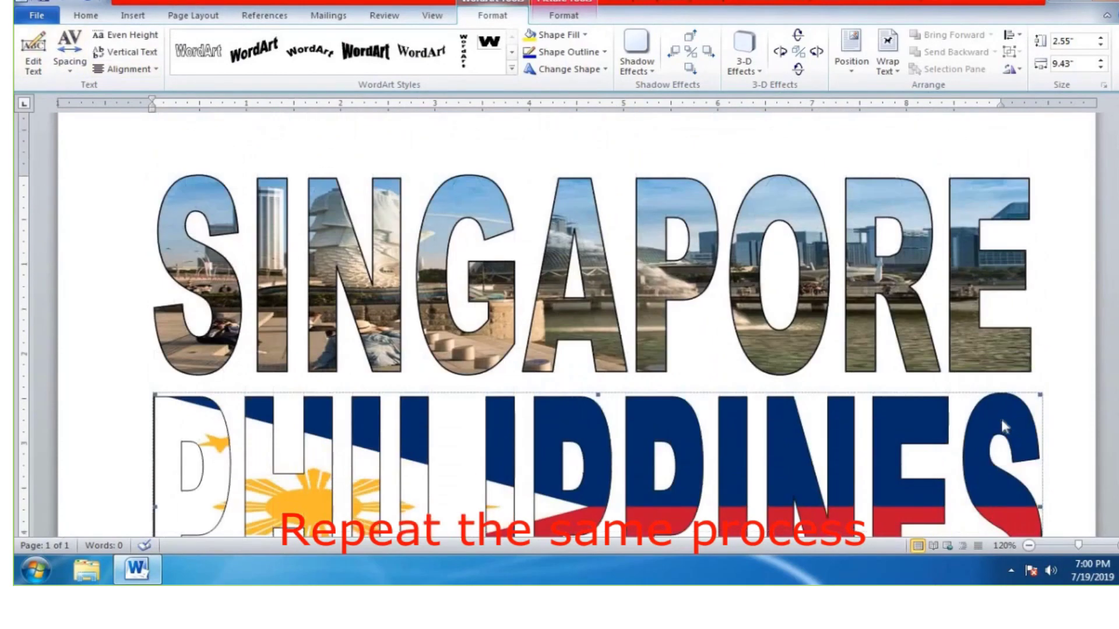
scroll(1001, 416, down, 4)
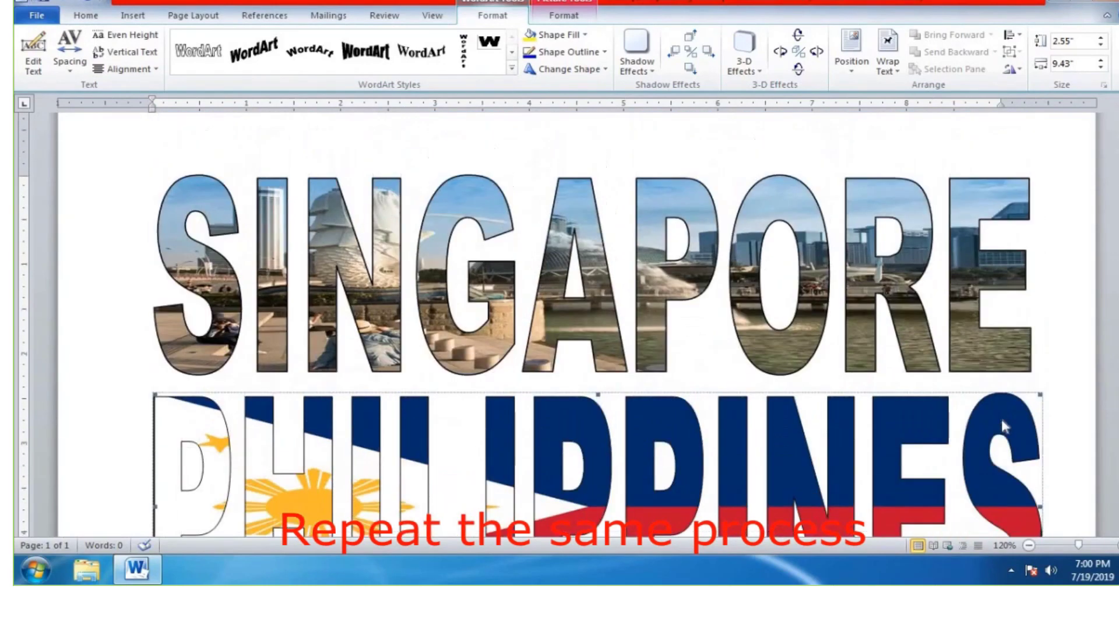
scroll(1003, 426, down, 2)
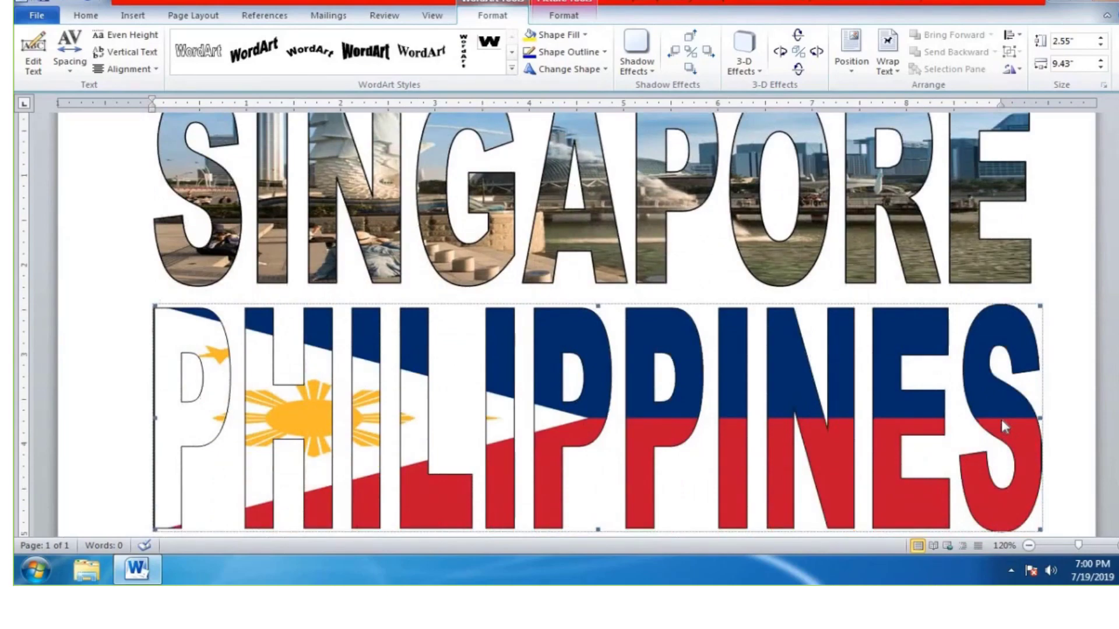
scroll(1002, 426, up, 1)
scroll(1003, 427, down, 2)
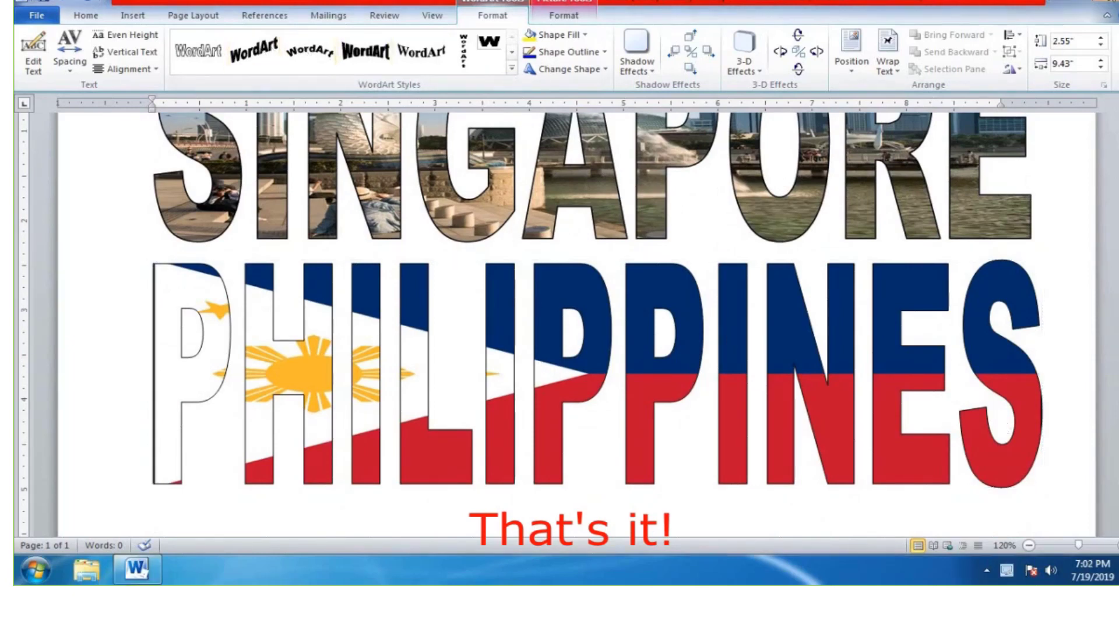
key(alt+F4)
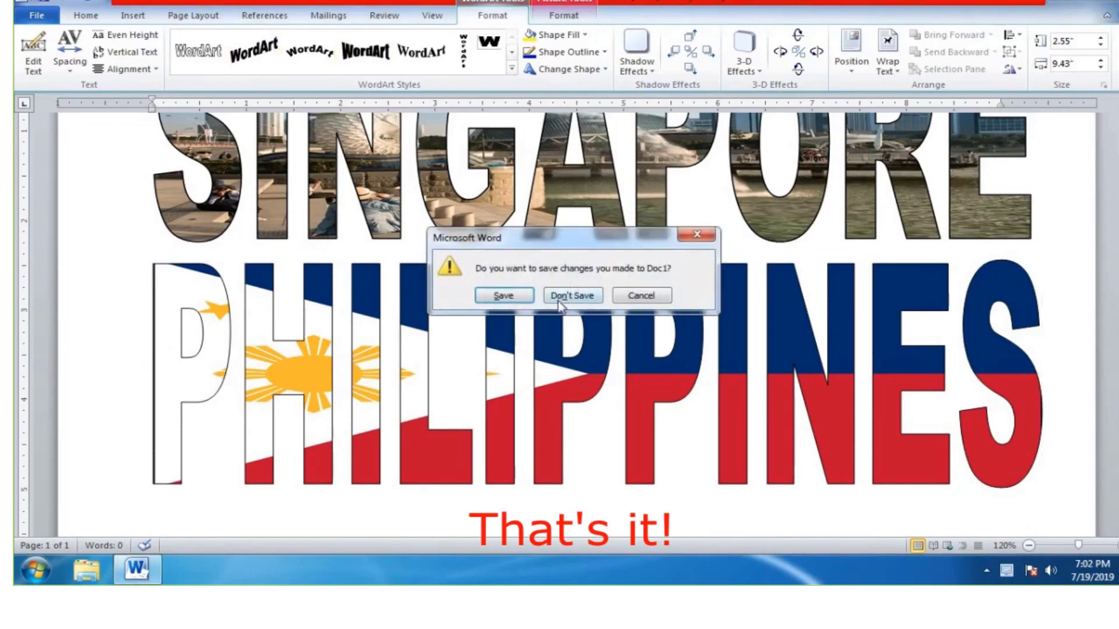
click(558, 301)
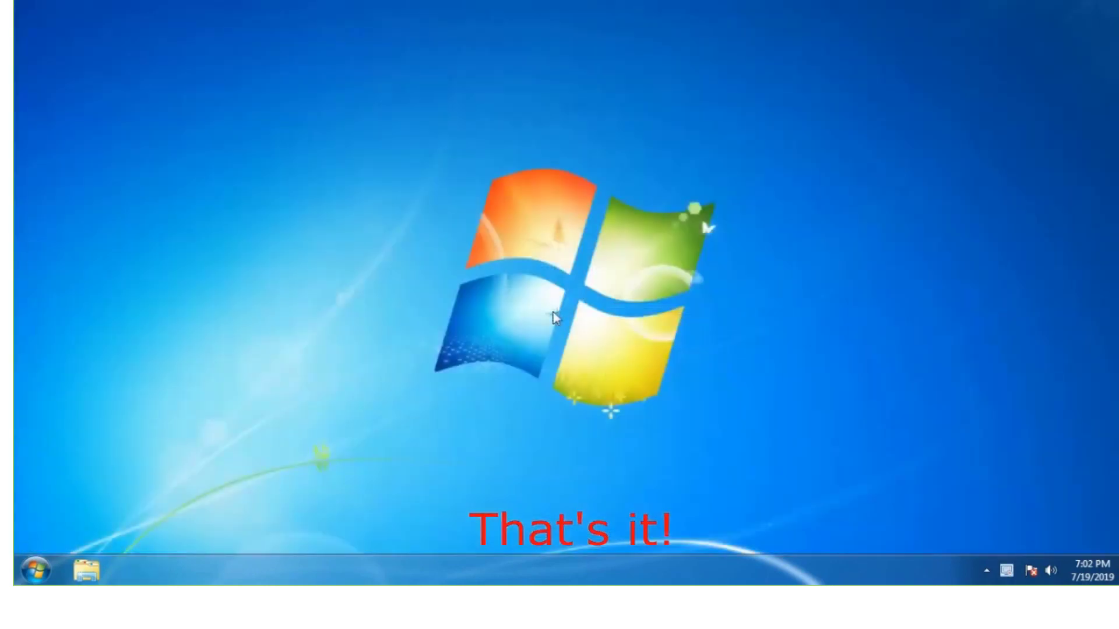